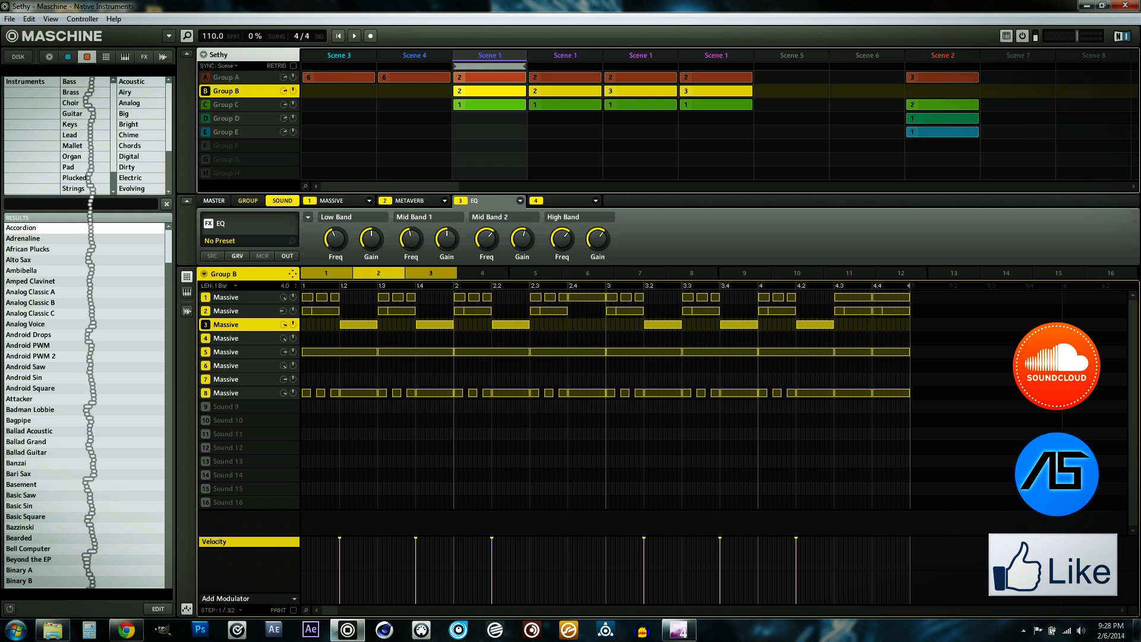
Solo sound 1 of Group B, unmute sounds 5 and 8 alongside it, and play the pattern.
{"action": "right_click", "coordinate": [206, 297]}
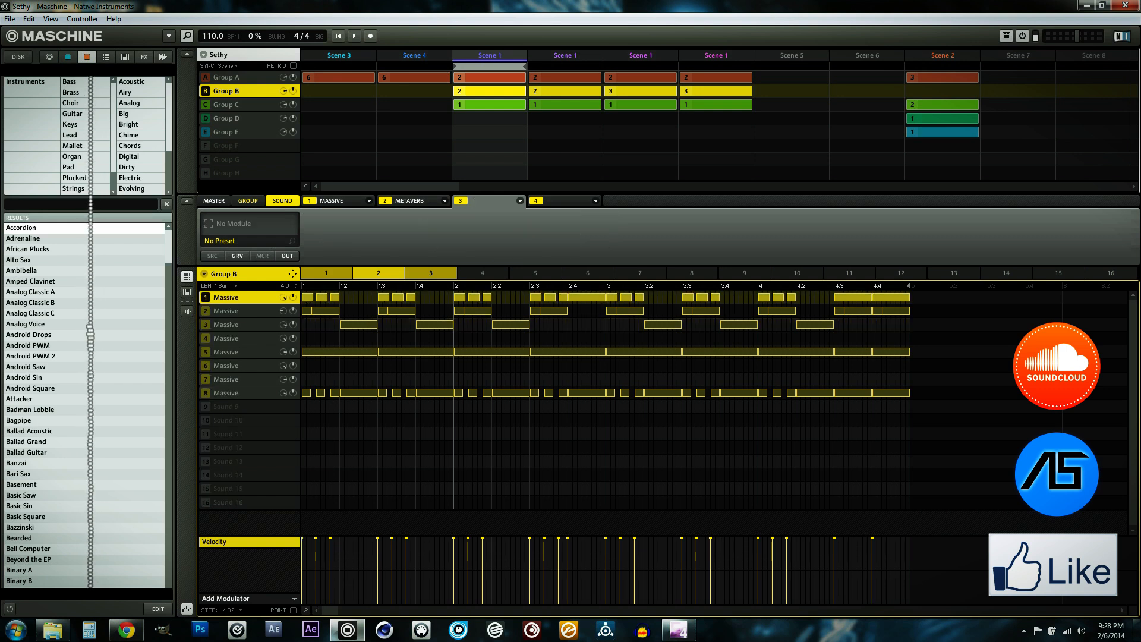
{"action": "left_click", "coordinate": [206, 352]}
{"action": "left_click", "coordinate": [205, 393]}
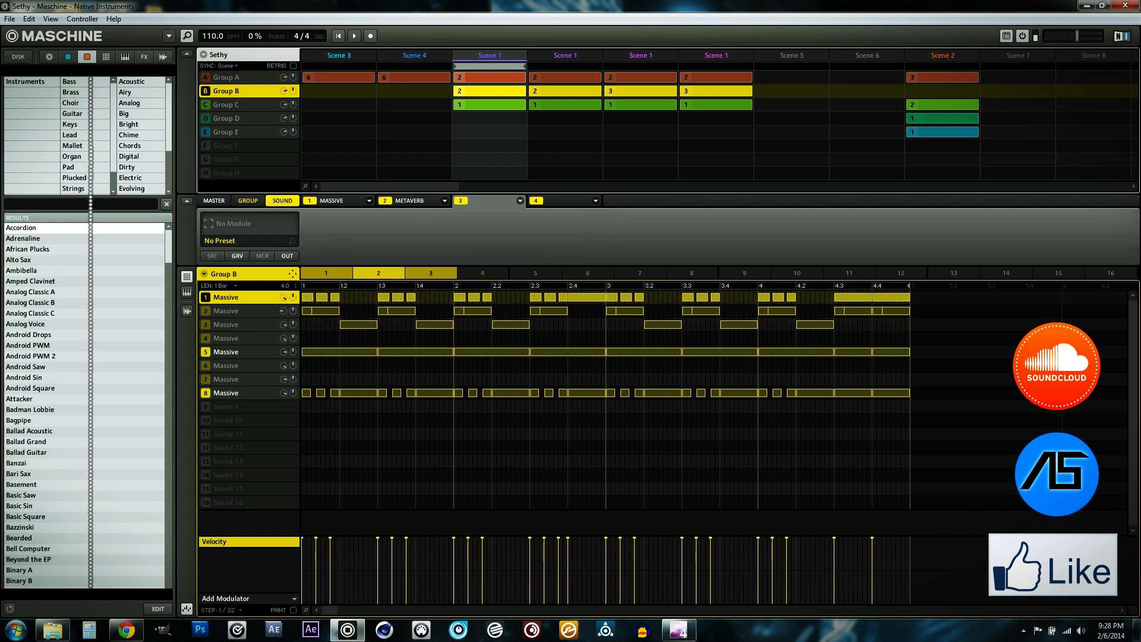
{"action": "key", "text": "space"}
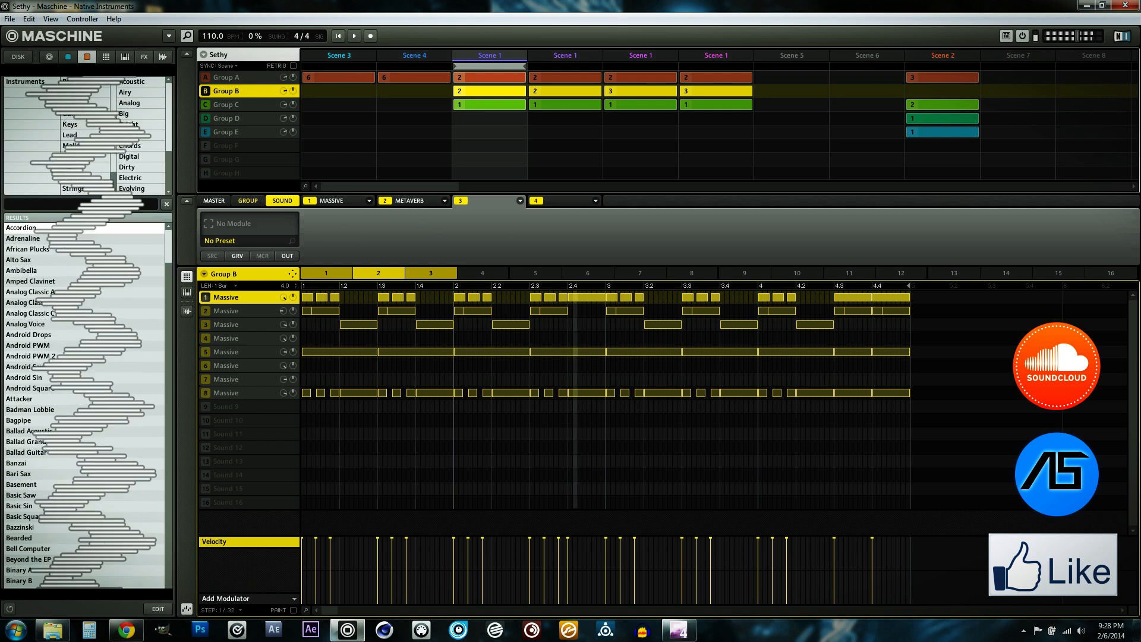
Examine the notes of sound 1 in the piano roll, comparing them with the group's pattern grid.
{"action": "left_click", "coordinate": [187, 292]}
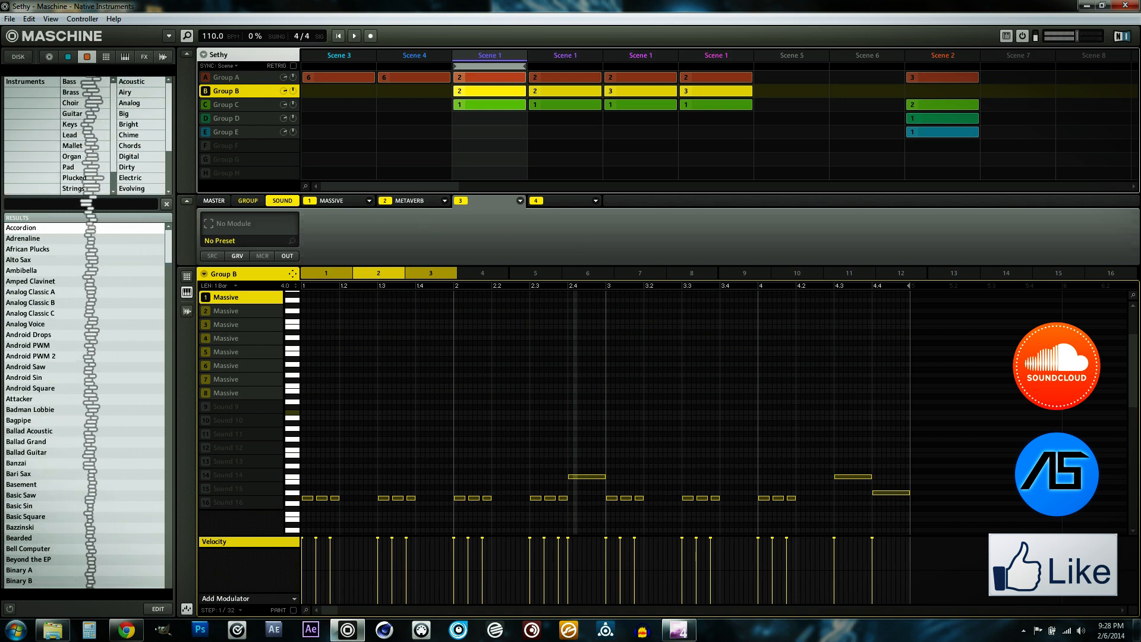
{"action": "left_click", "coordinate": [187, 277]}
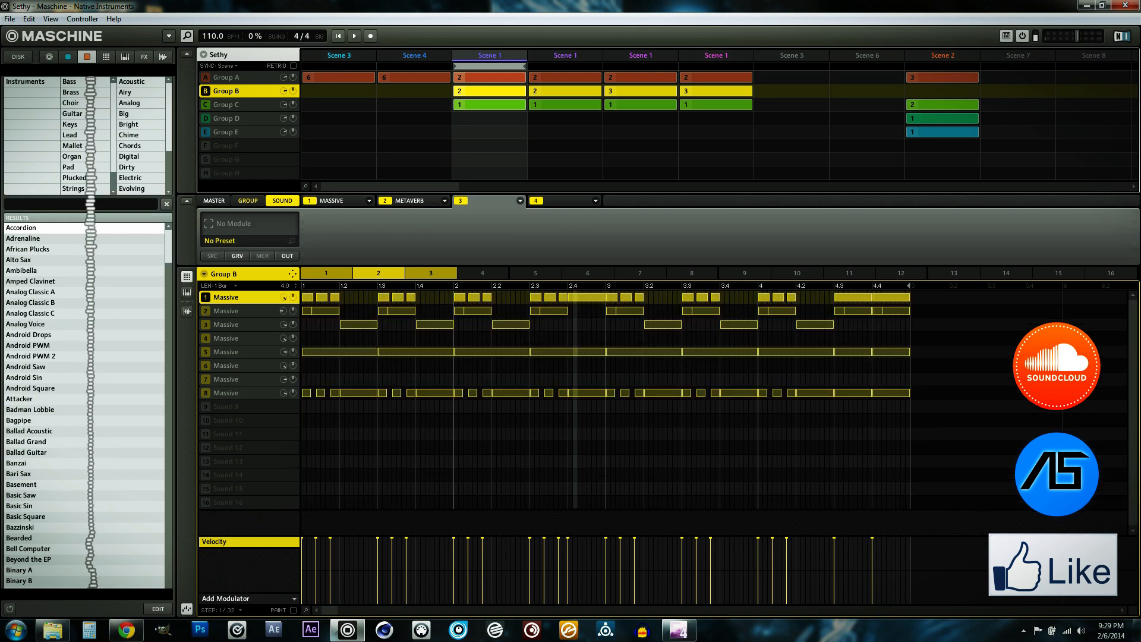
{"action": "left_click", "coordinate": [187, 292]}
{"action": "scroll", "coordinate": [594, 413], "scroll_direction": "down", "scroll_amount": 10}
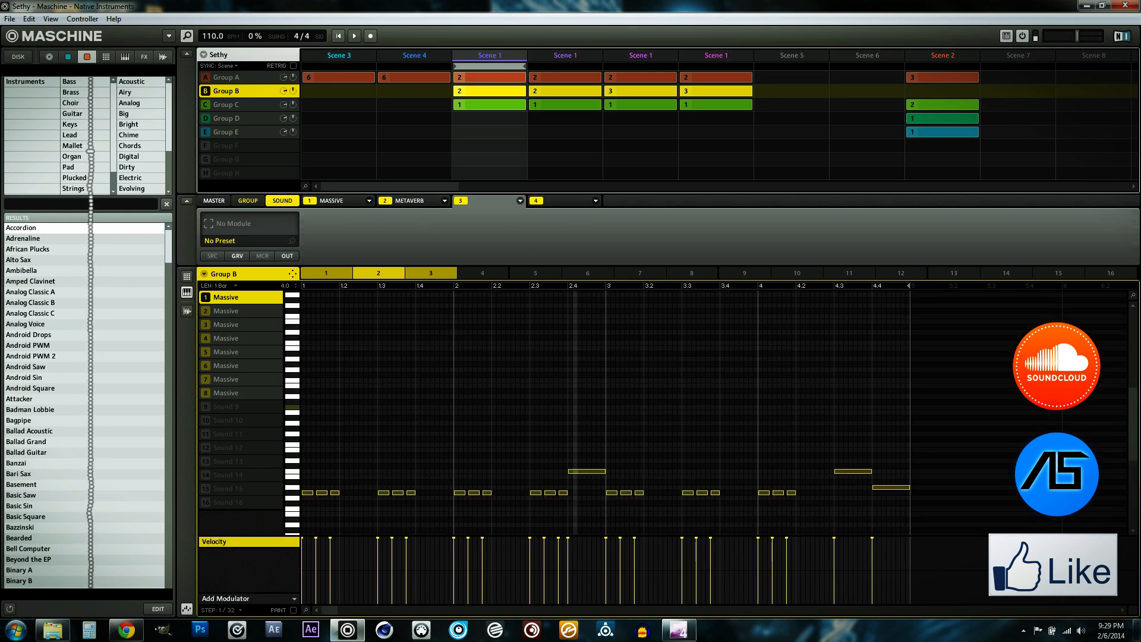
{"action": "scroll", "coordinate": [595, 413], "scroll_direction": "down", "scroll_amount": 2}
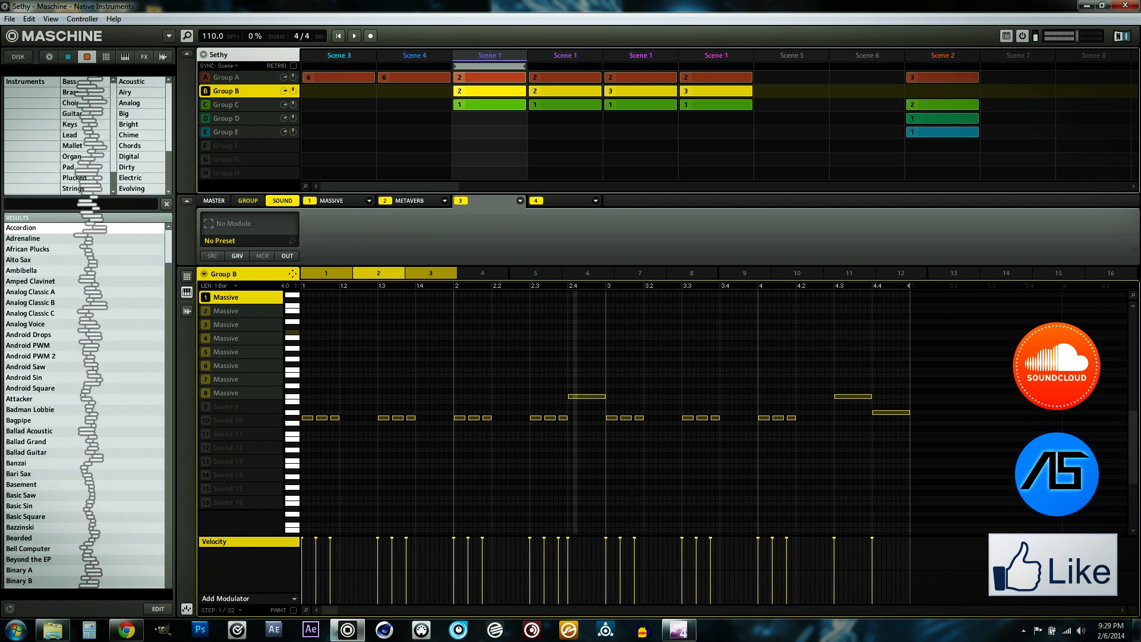
Examine the notes of sound 8 and sound 5 in the piano roll, and return to the group's pattern grid.
{"action": "left_click", "coordinate": [226, 393]}
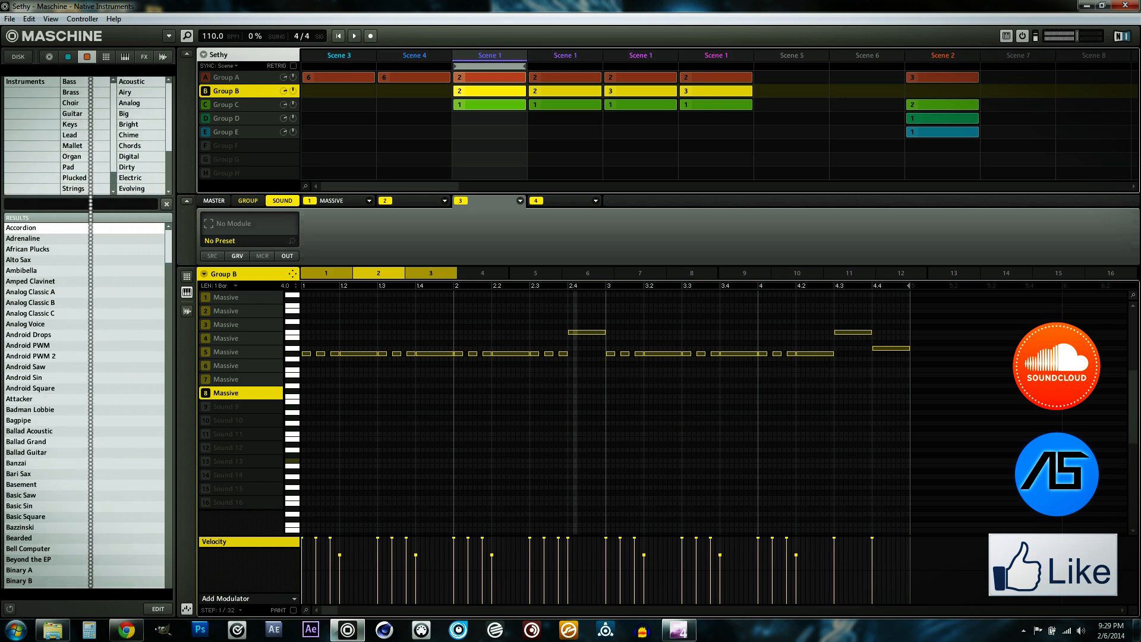
{"action": "left_click", "coordinate": [187, 276]}
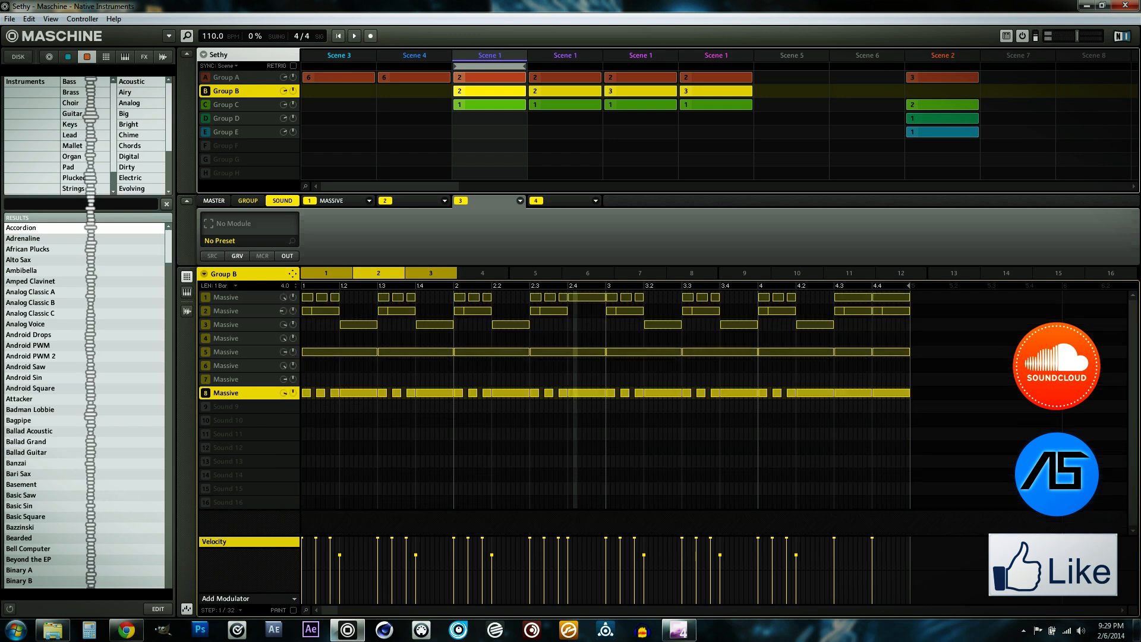
{"action": "left_click", "coordinate": [226, 352]}
{"action": "left_click", "coordinate": [187, 291]}
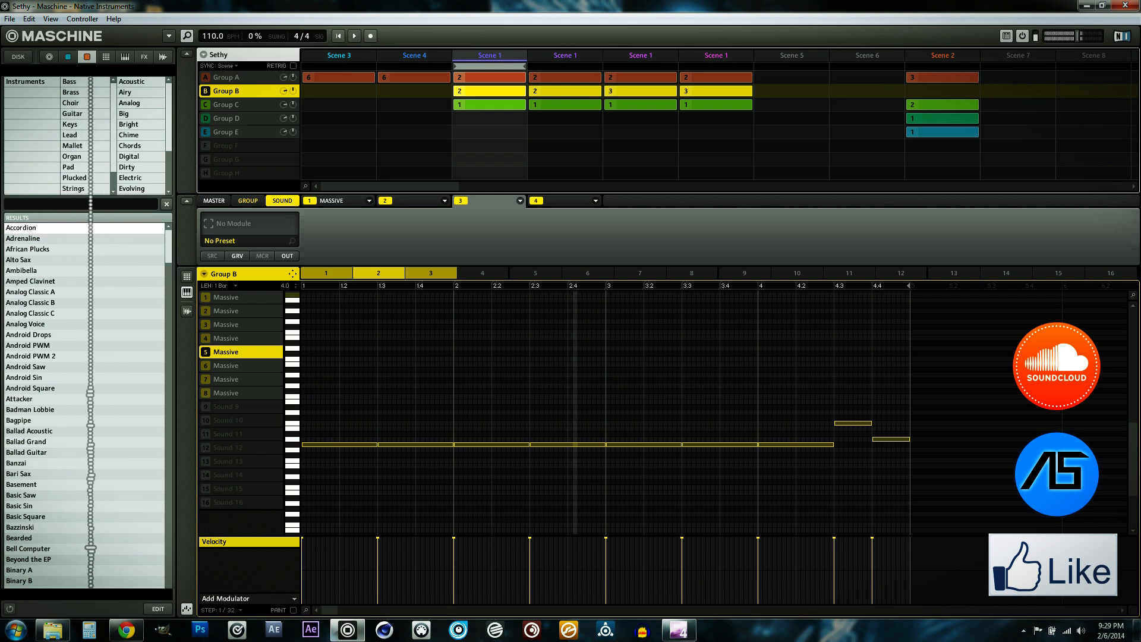
{"action": "left_click", "coordinate": [187, 277]}
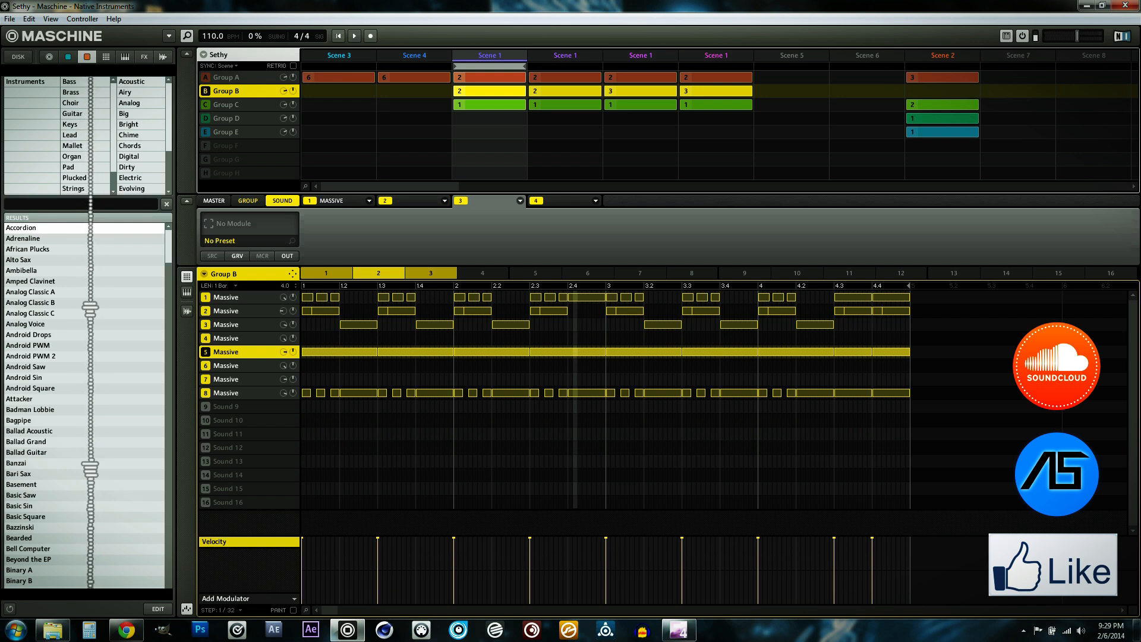
Open the Massive plug-in of sound 1 in its own window and move it over the arrangement.
{"action": "left_click", "coordinate": [226, 297]}
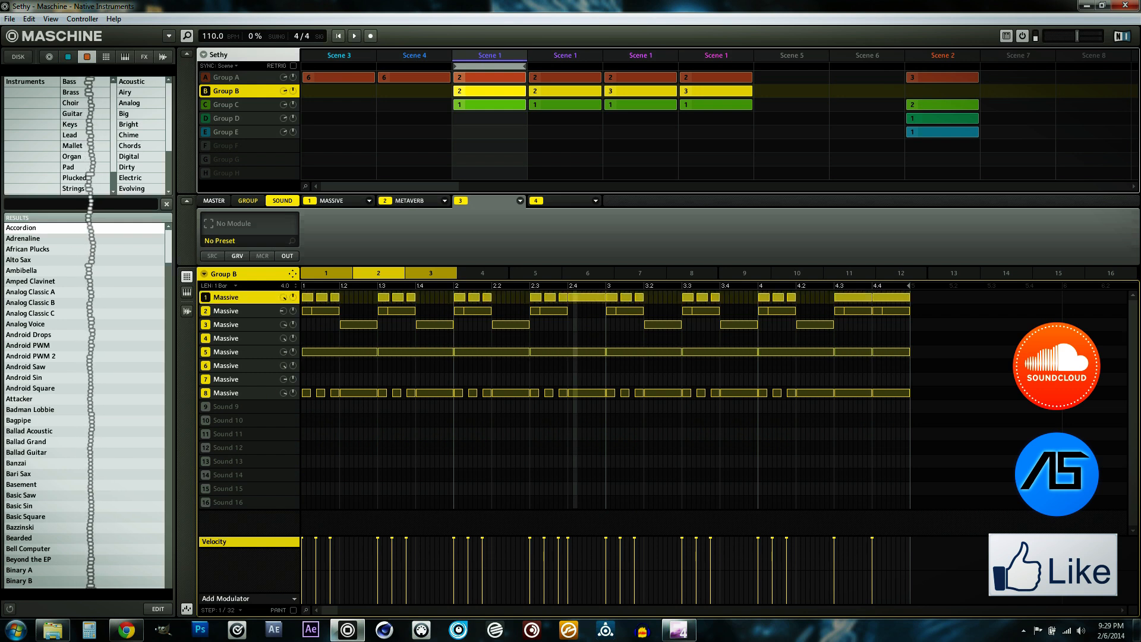
{"action": "left_click", "coordinate": [331, 201]}
{"action": "left_click", "coordinate": [292, 217]}
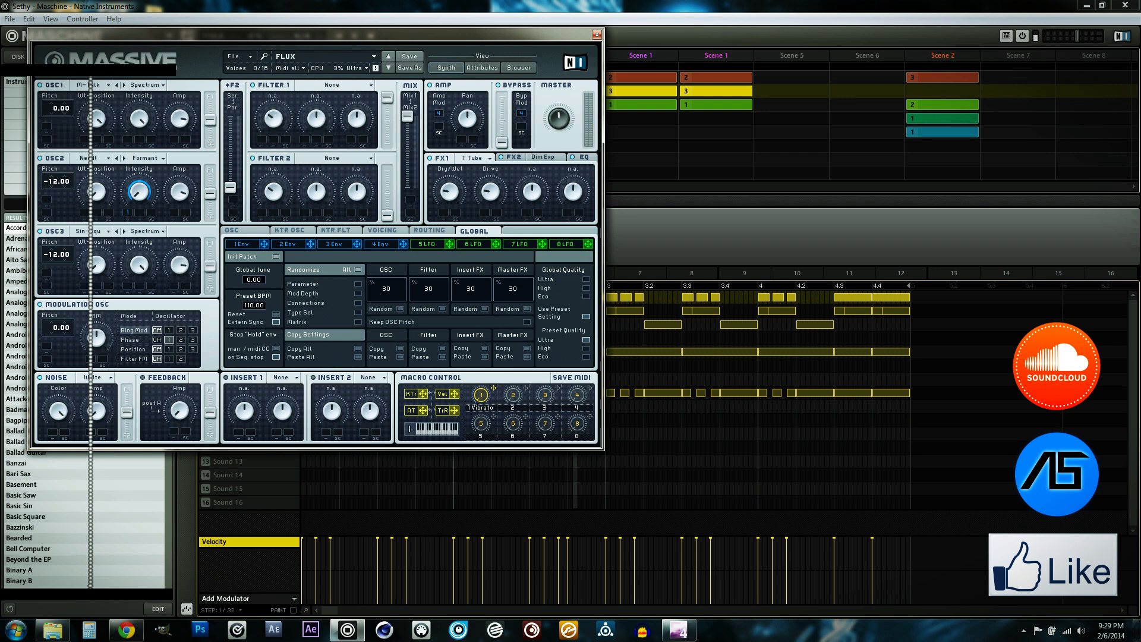
{"action": "left_click_drag", "start_coordinate": [316, 35], "coordinate": [493, 28]}
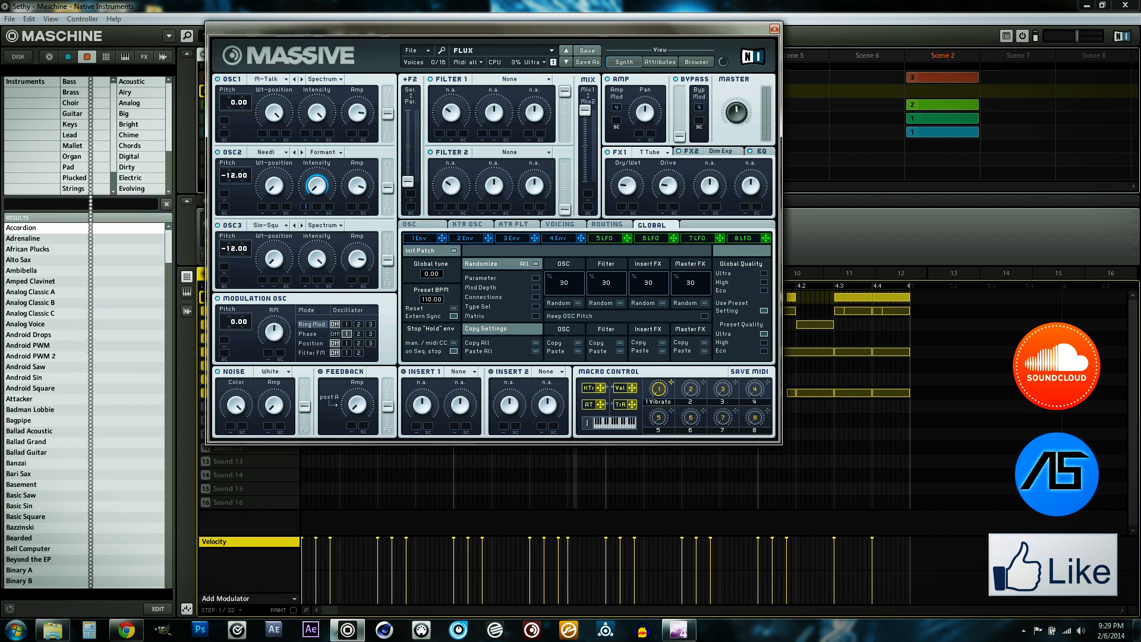
Check OSC1's mode choices and OSC2's wavetables, keeping Spectrum and Dirty Needle, and show the modulation oscillator's Phase setting.
{"action": "left_click", "coordinate": [324, 79]}
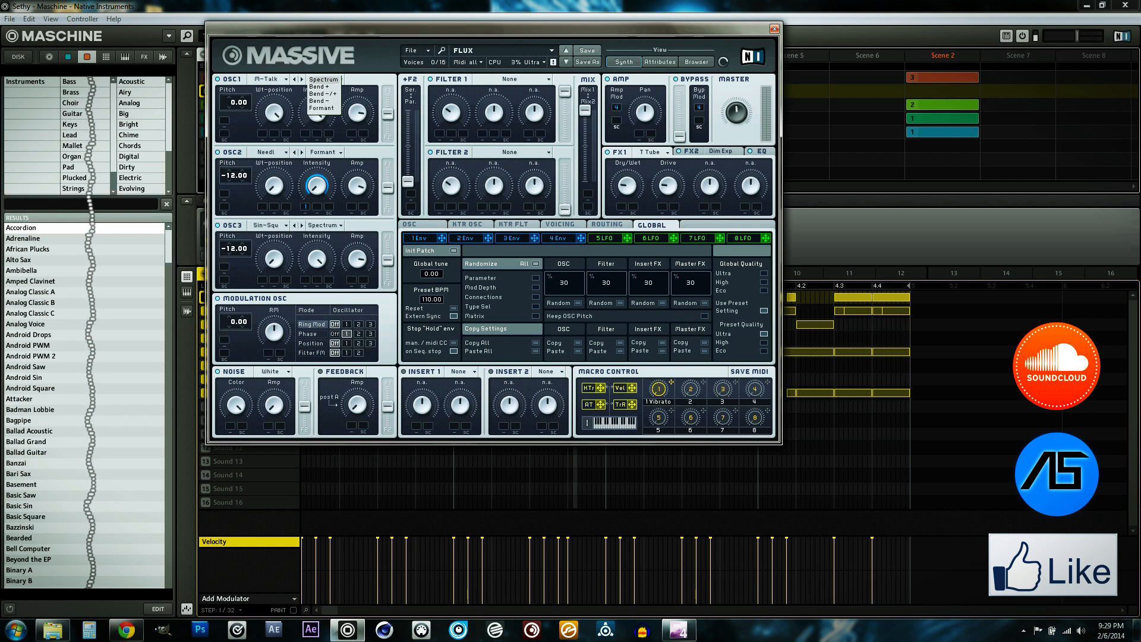
{"action": "left_click", "coordinate": [324, 79]}
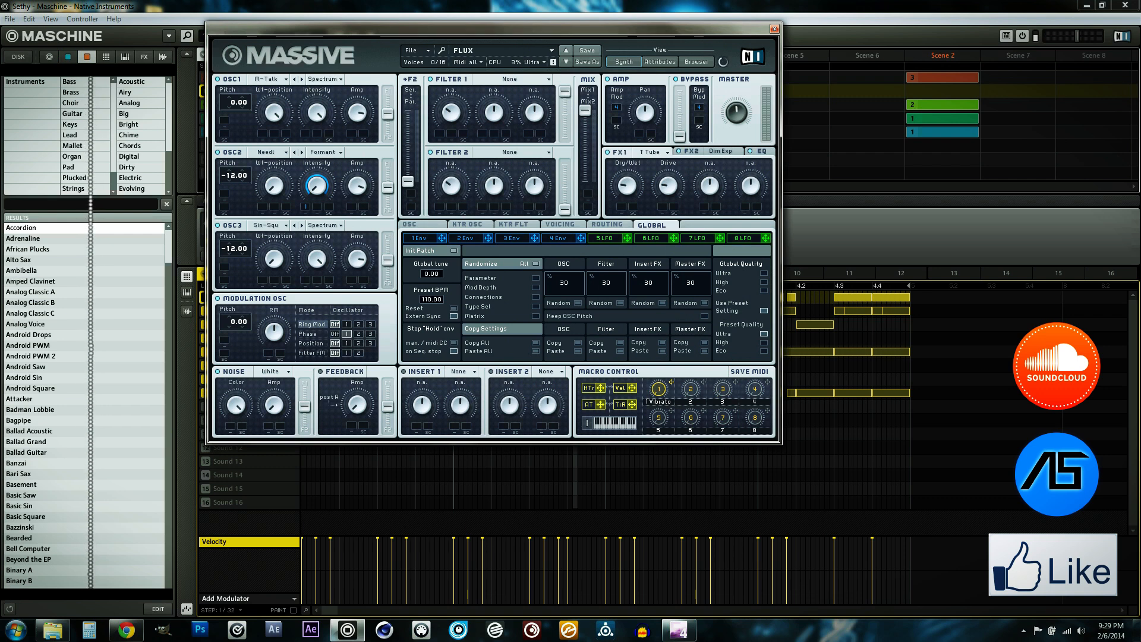
{"action": "left_click", "coordinate": [271, 152]}
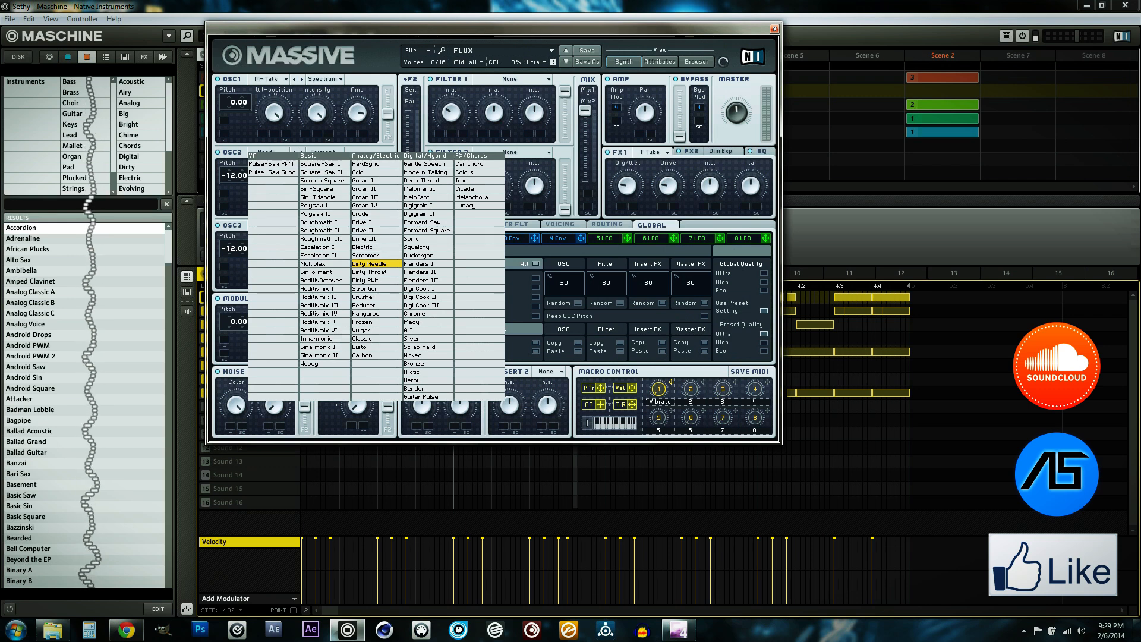
{"action": "left_click", "coordinate": [374, 264]}
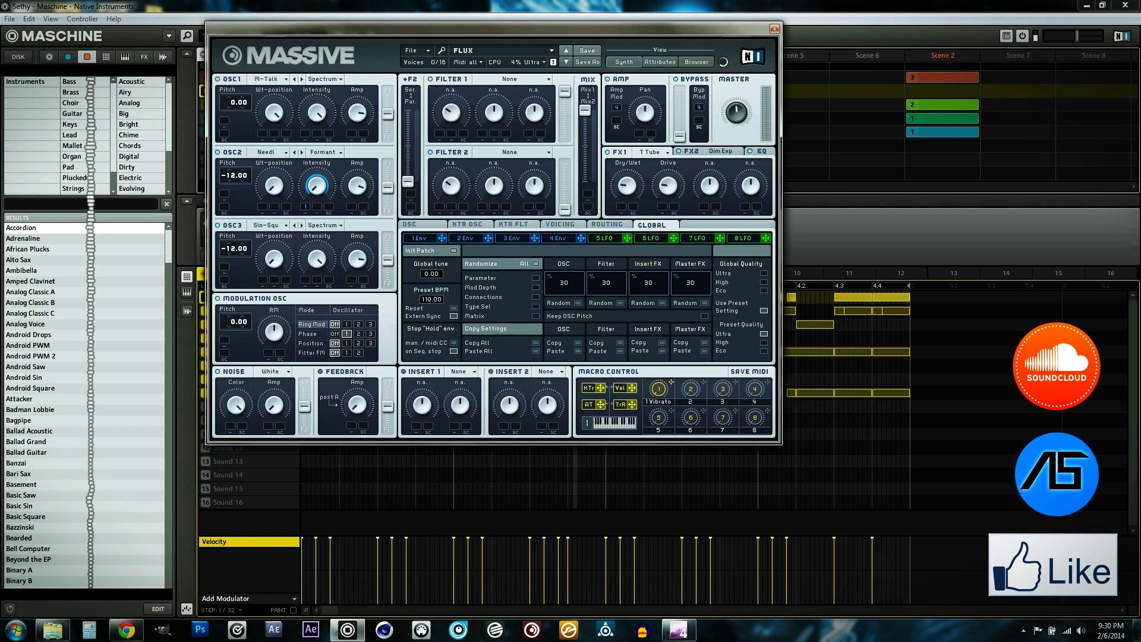
{"action": "left_click", "coordinate": [308, 334]}
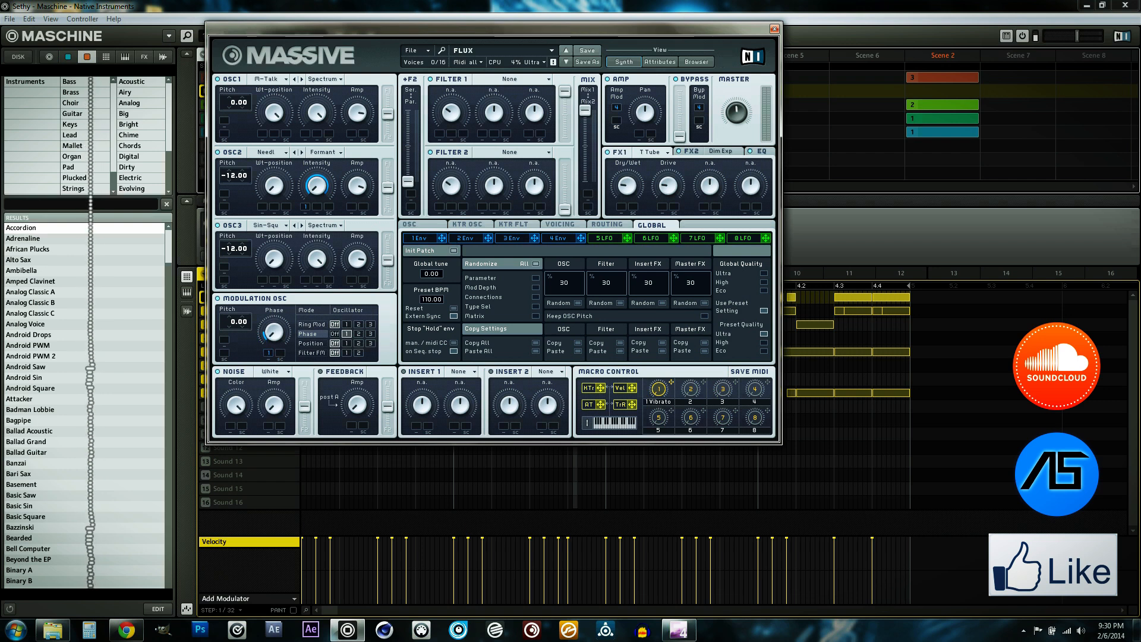
Show the settings of envelope 1 and look through the effect choices for FX1.
{"action": "left_click", "coordinate": [420, 239]}
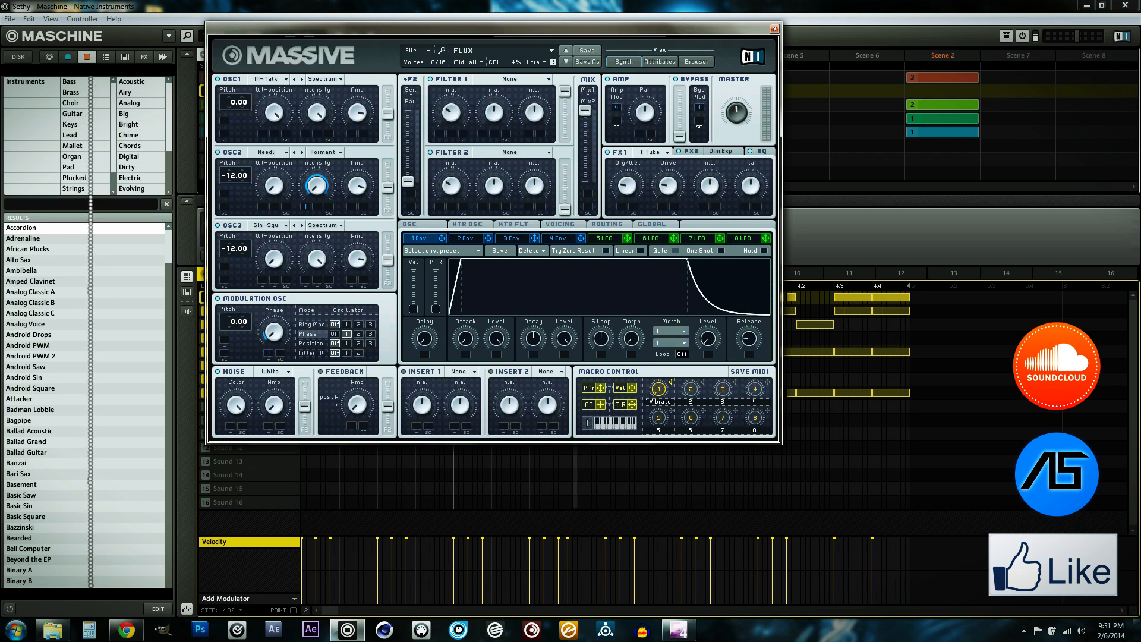
{"action": "left_click", "coordinate": [654, 152]}
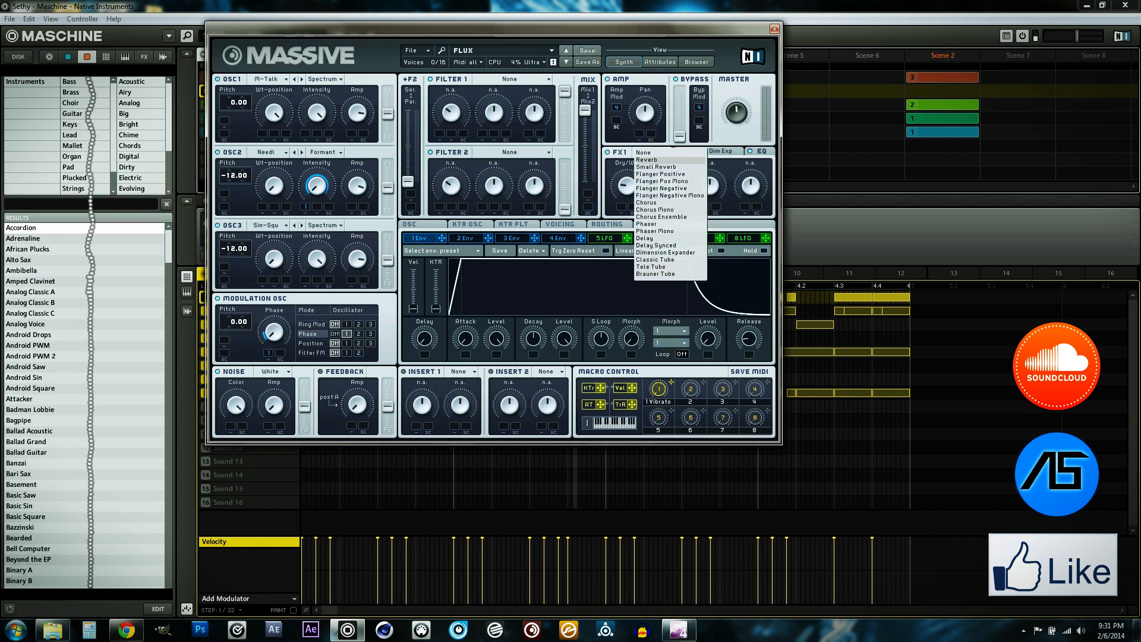
{"action": "left_click", "coordinate": [647, 160]}
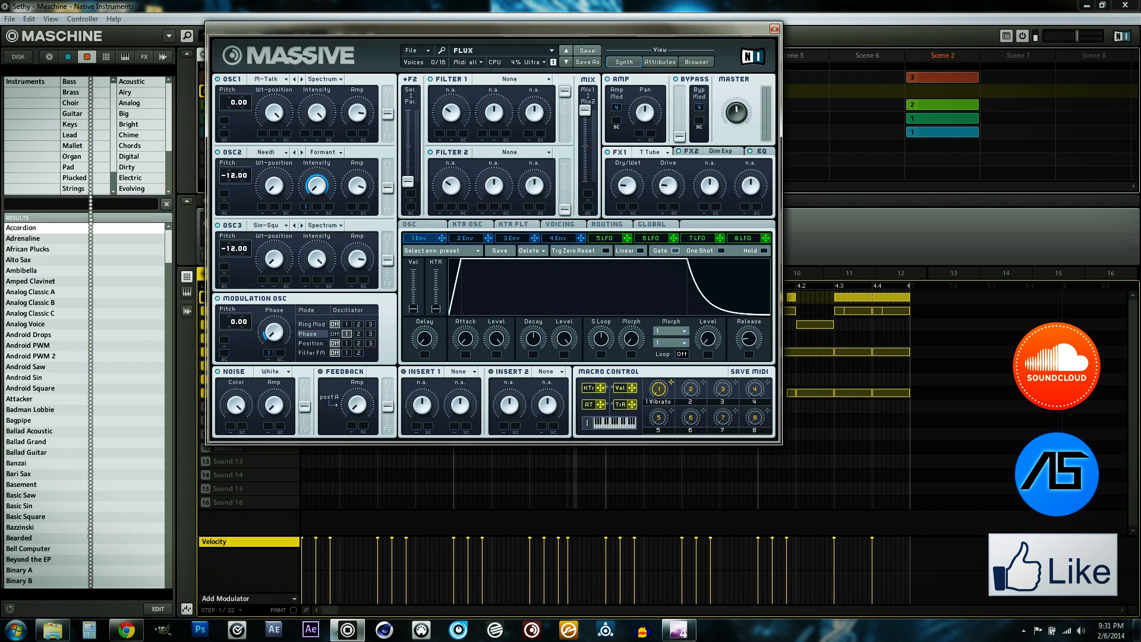
Check the effect choices for FX2, keeping Dimension Expander, and show the EQ settings.
{"action": "left_click", "coordinate": [690, 151]}
{"action": "left_click", "coordinate": [721, 151]}
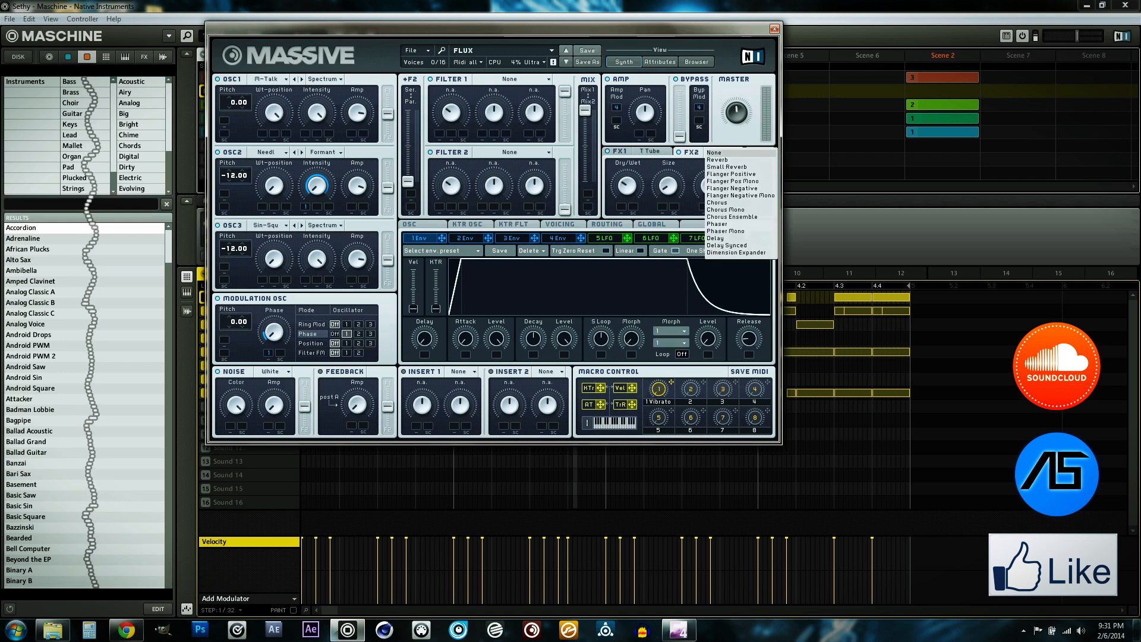
{"action": "left_click", "coordinate": [736, 252]}
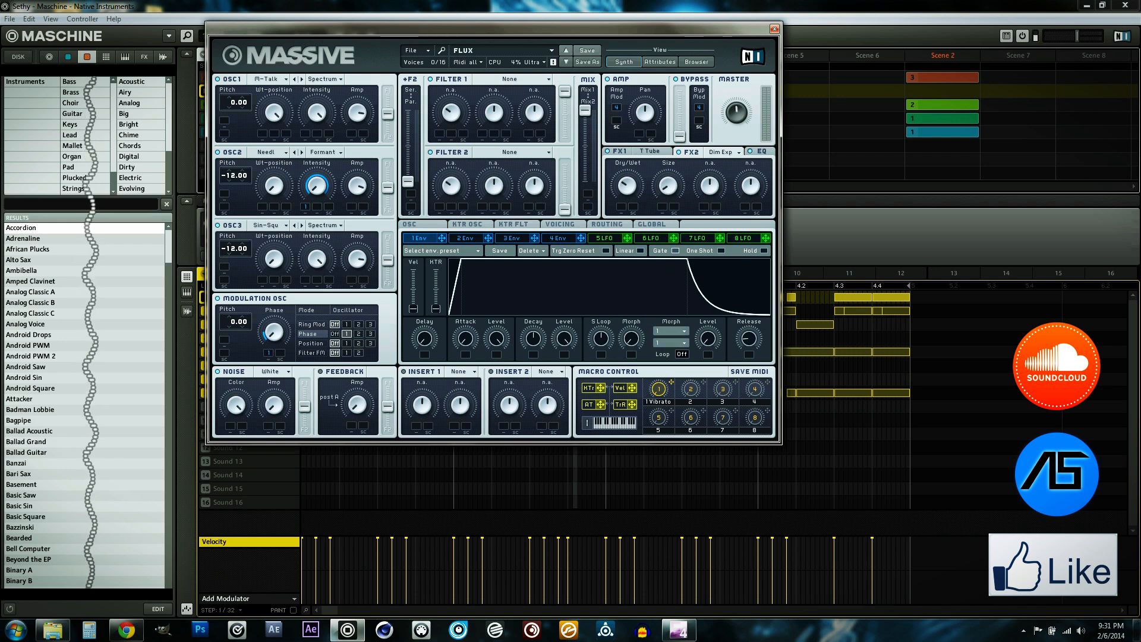
{"action": "left_click", "coordinate": [762, 151]}
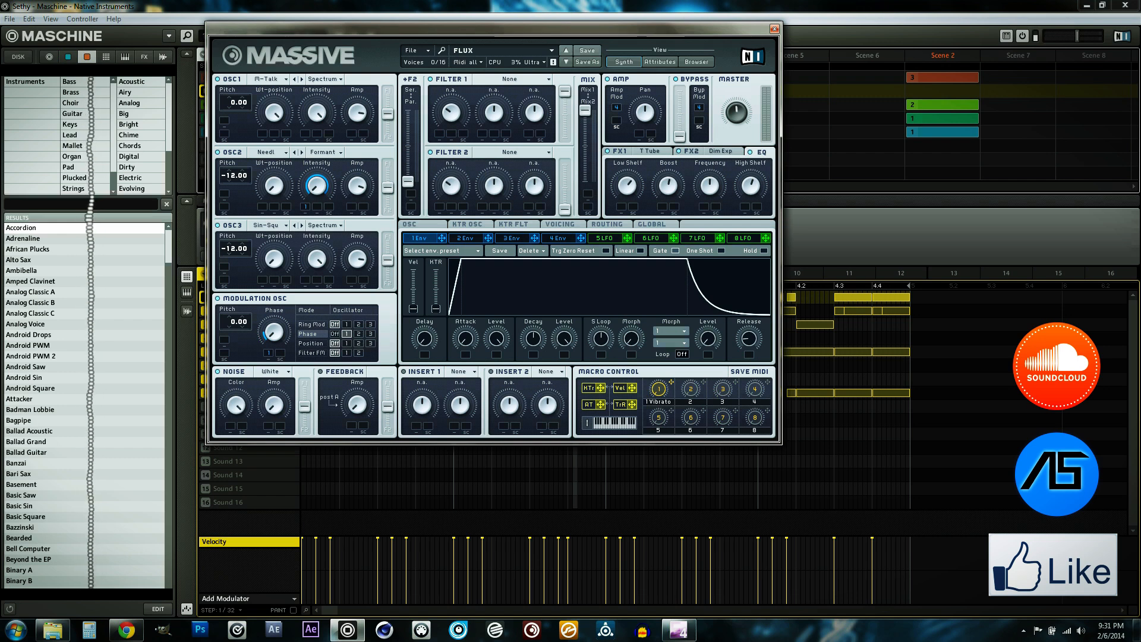
Move the Massive window aside to show sound 1's piano roll, look at its file commands, and close the plug-in.
{"action": "left_click_drag", "start_coordinate": [416, 29], "coordinate": [561, 8]}
{"action": "left_click", "coordinate": [186, 292]}
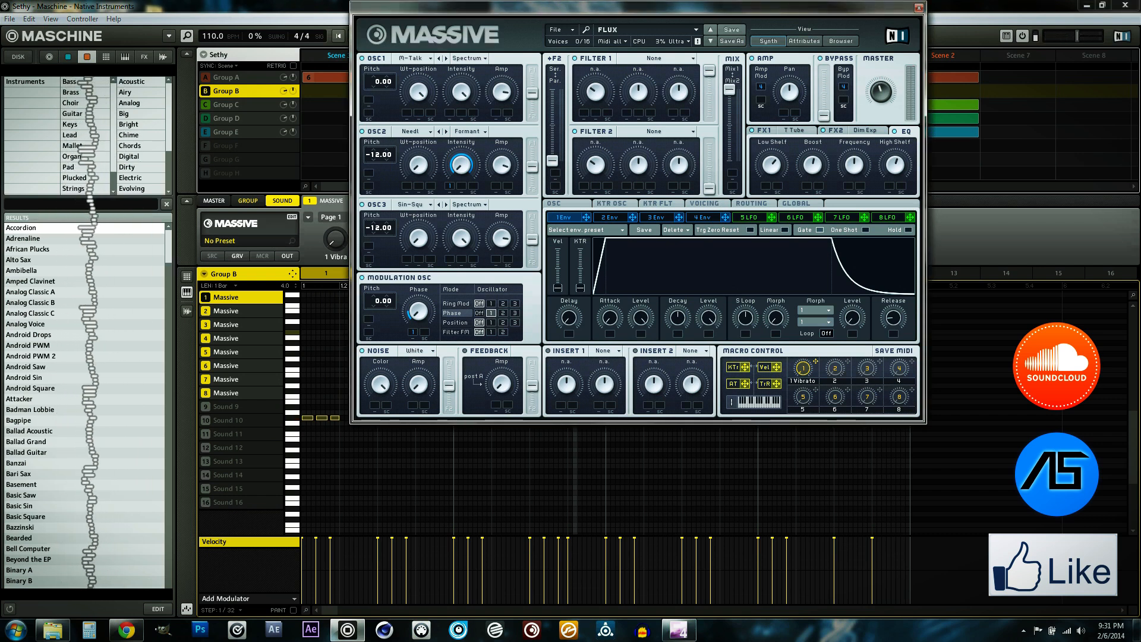
{"action": "left_click", "coordinate": [561, 29]}
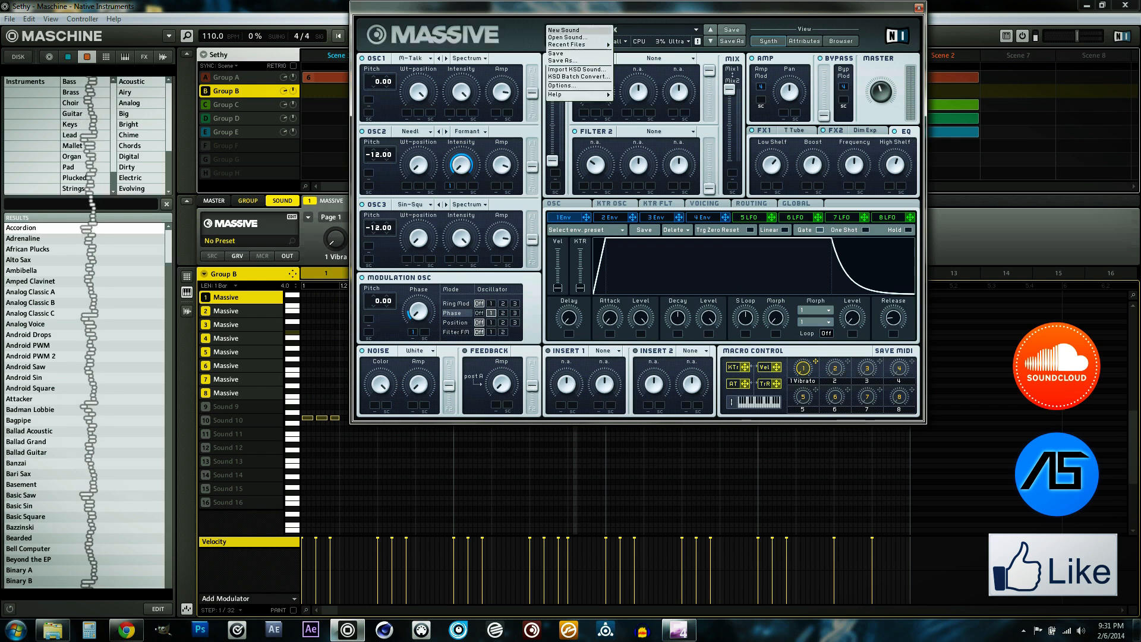
{"action": "left_click", "coordinate": [562, 30]}
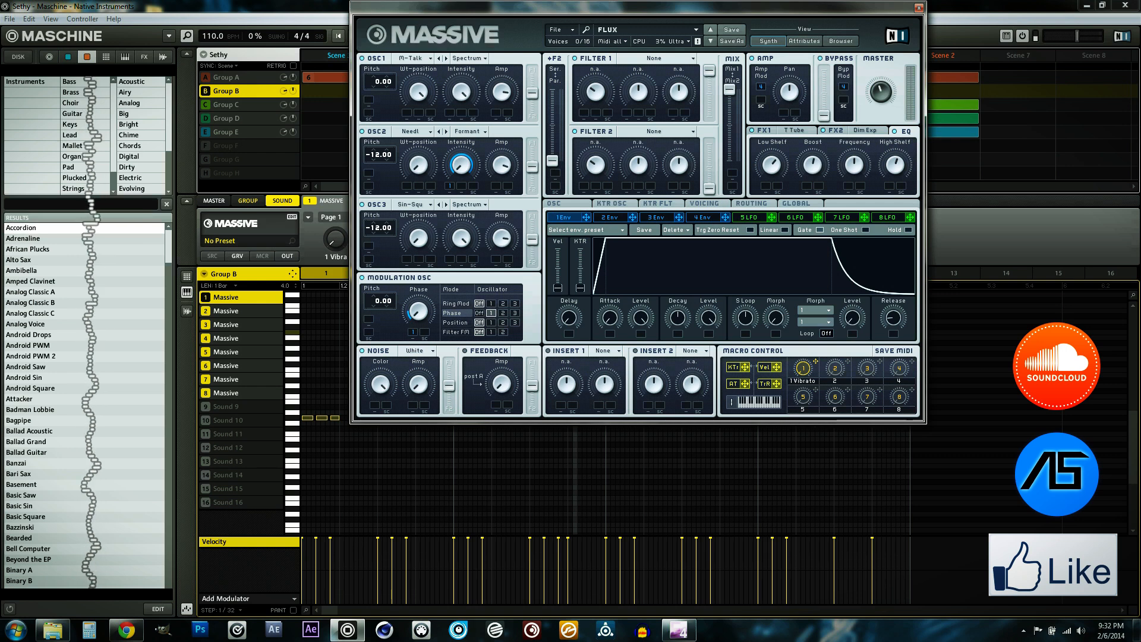
{"action": "left_click", "coordinate": [919, 7]}
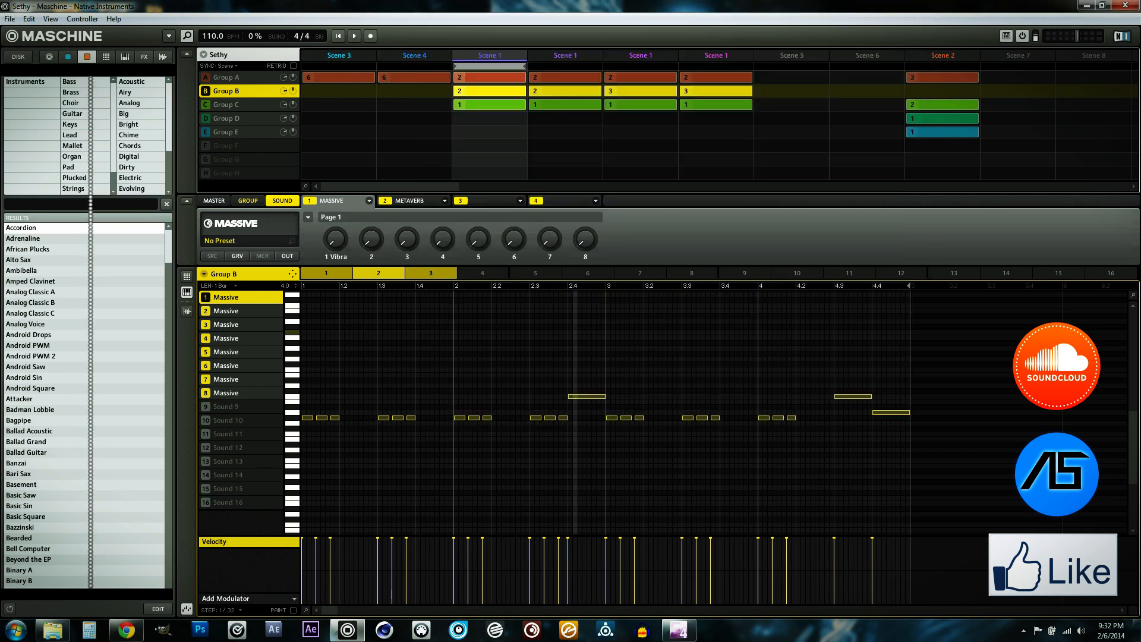
Open the Massive plug-in of sound 8 in its own window and move it clear of the sound list.
{"action": "left_click", "coordinate": [226, 393]}
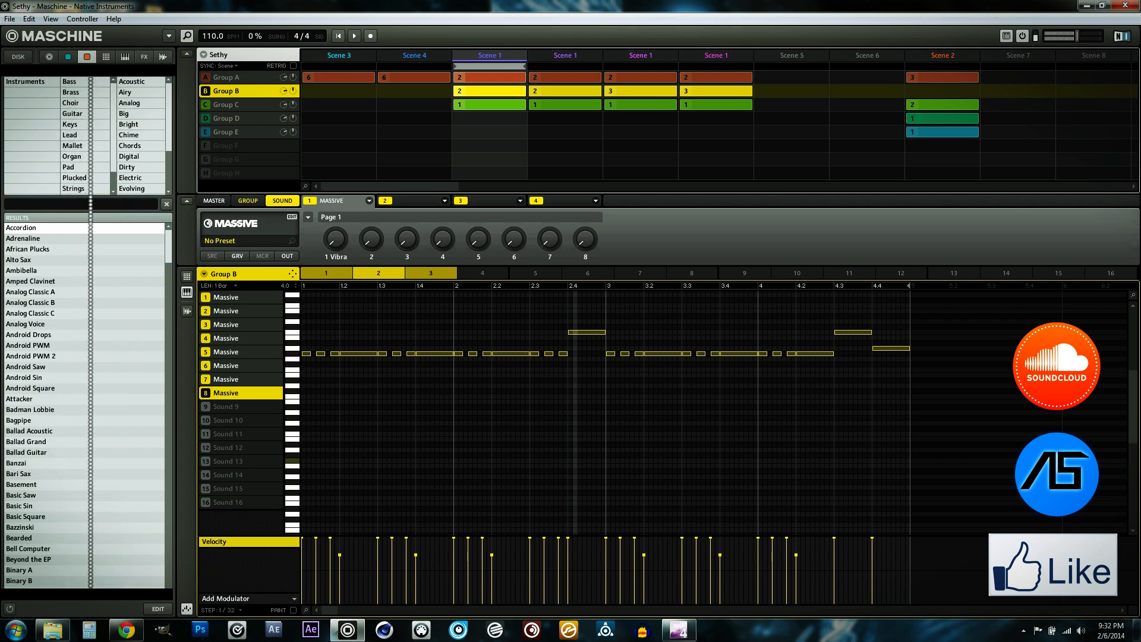
{"action": "left_click", "coordinate": [292, 217]}
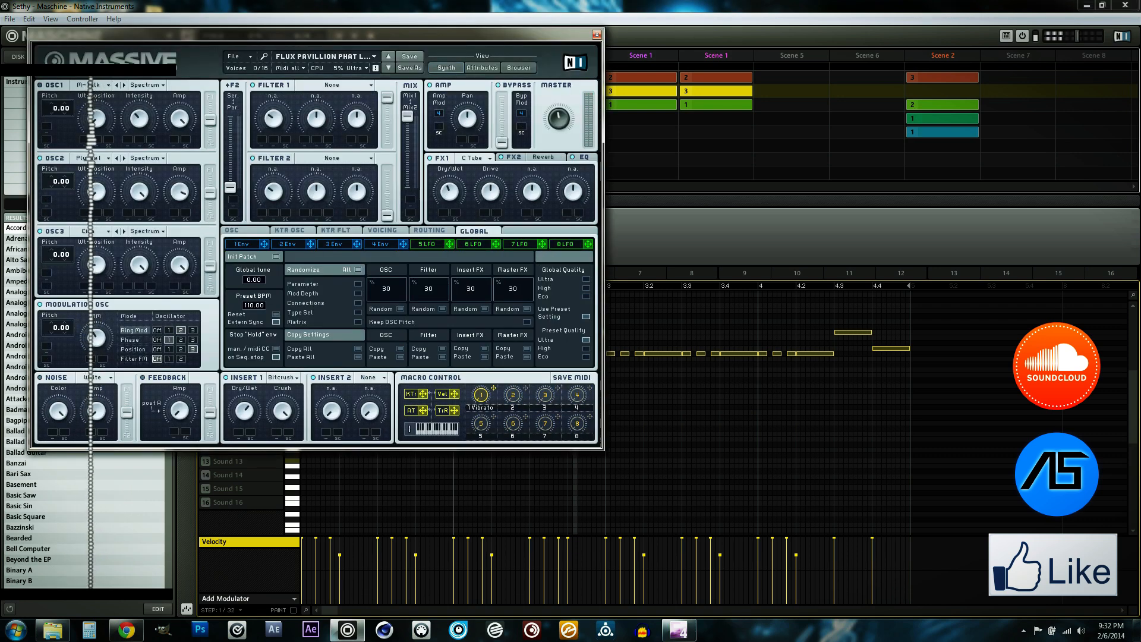
{"action": "left_click_drag", "start_coordinate": [309, 34], "coordinate": [654, 31]}
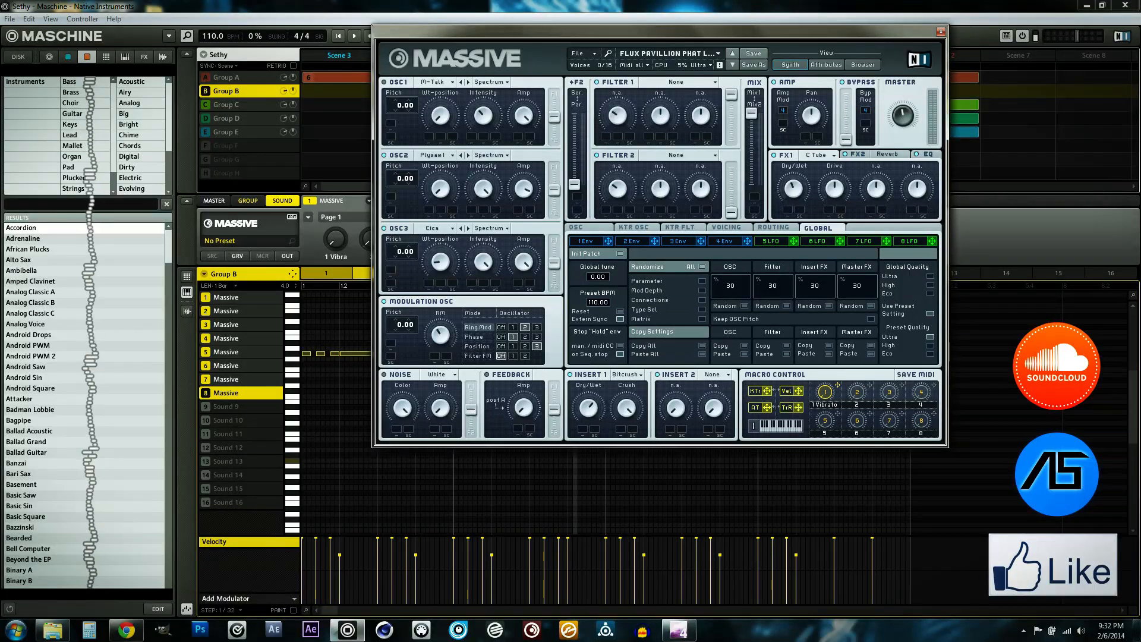
Check the wavetable choices for OSC2 and OSC3, keeping Polysaw I and Cicada, and show the Modulation OSC's Phase and Position settings.
{"action": "left_click", "coordinate": [437, 155]}
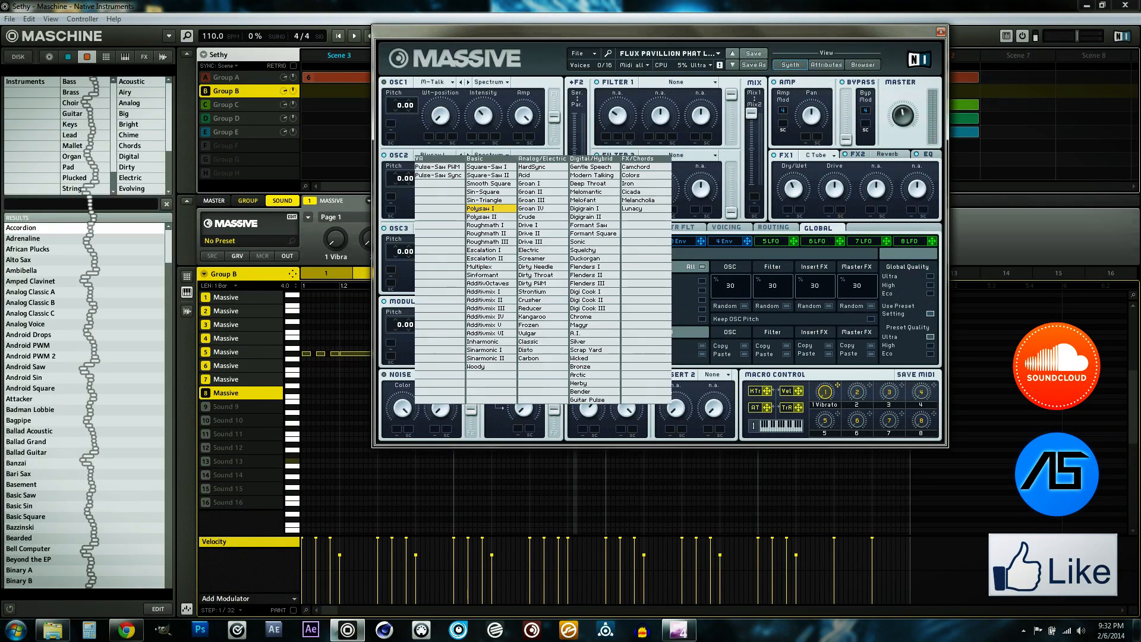
{"action": "left_click", "coordinate": [492, 209]}
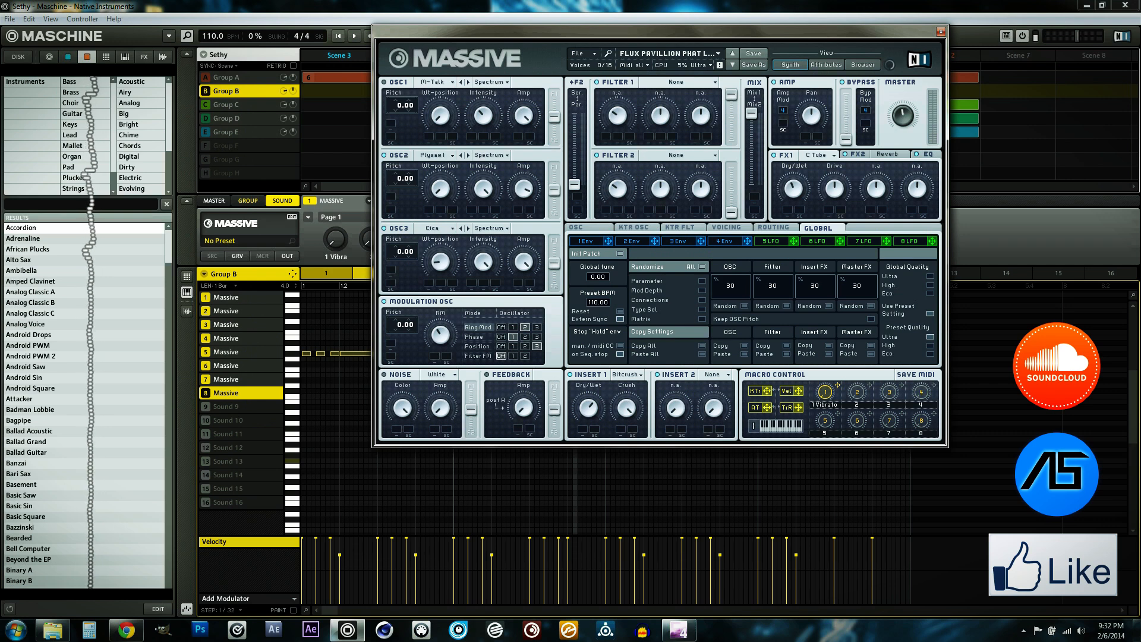
{"action": "left_click", "coordinate": [440, 228]}
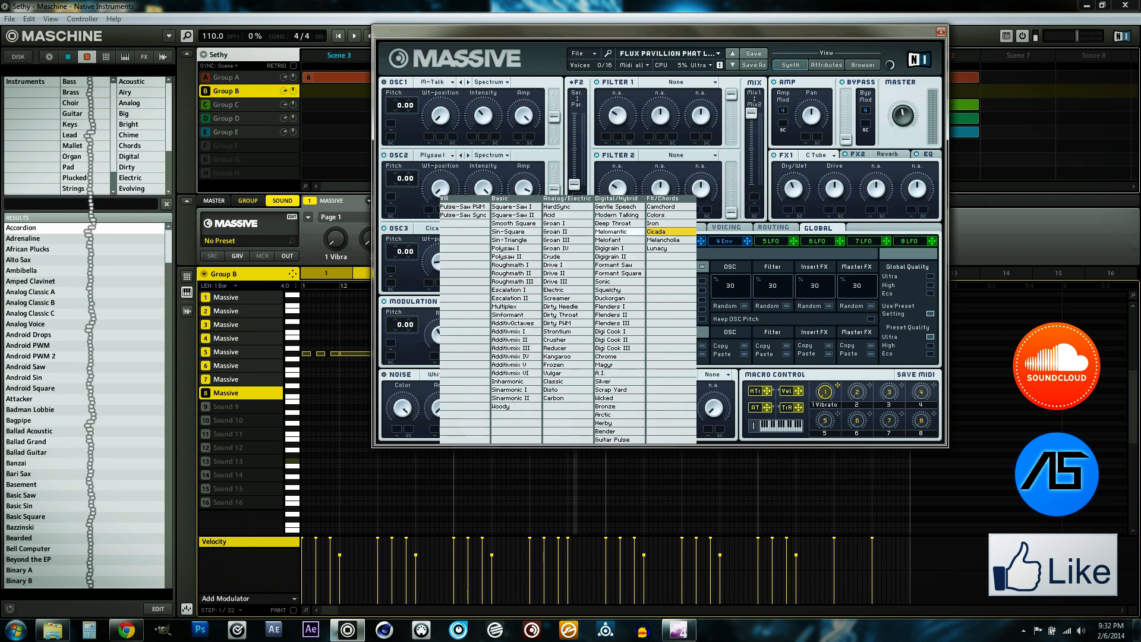
{"action": "left_click", "coordinate": [657, 232]}
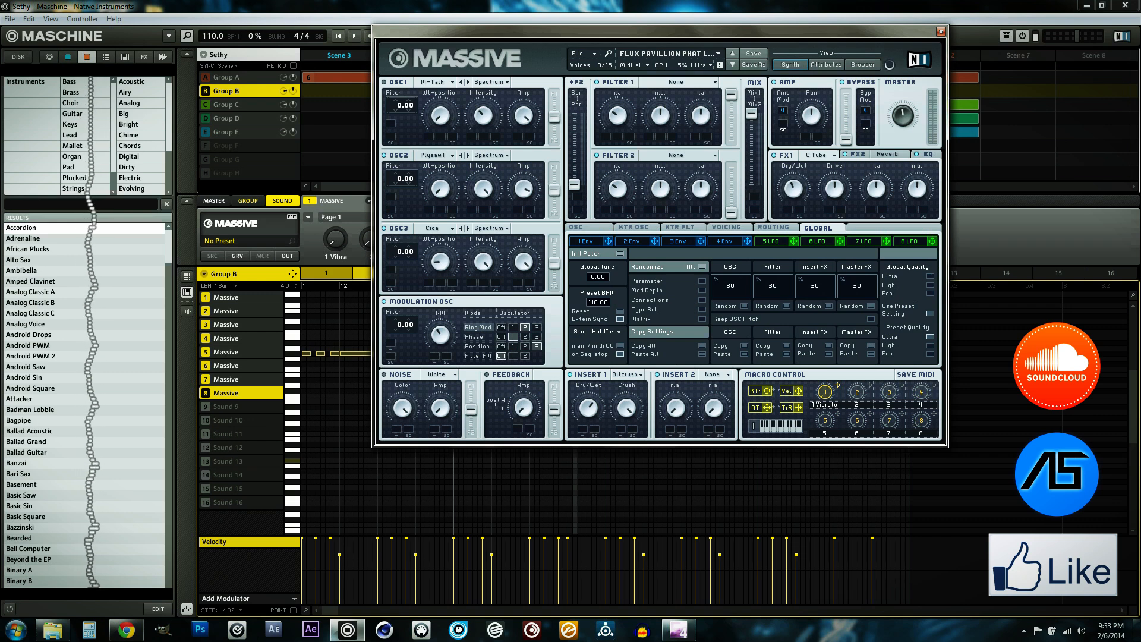
{"action": "left_click", "coordinate": [475, 337]}
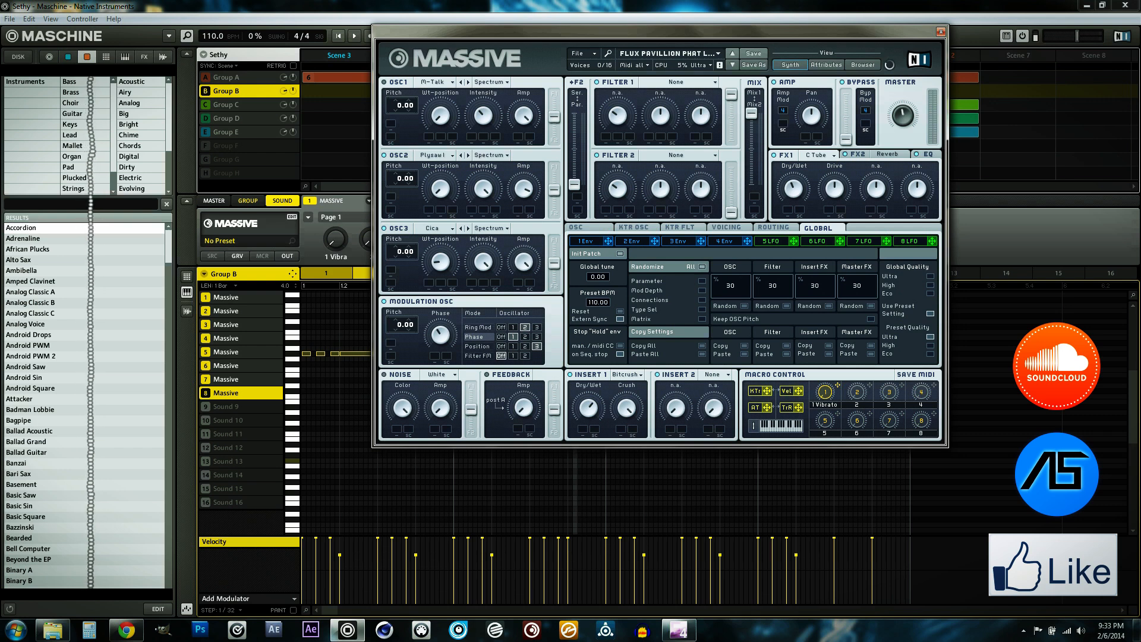
{"action": "left_click", "coordinate": [477, 347]}
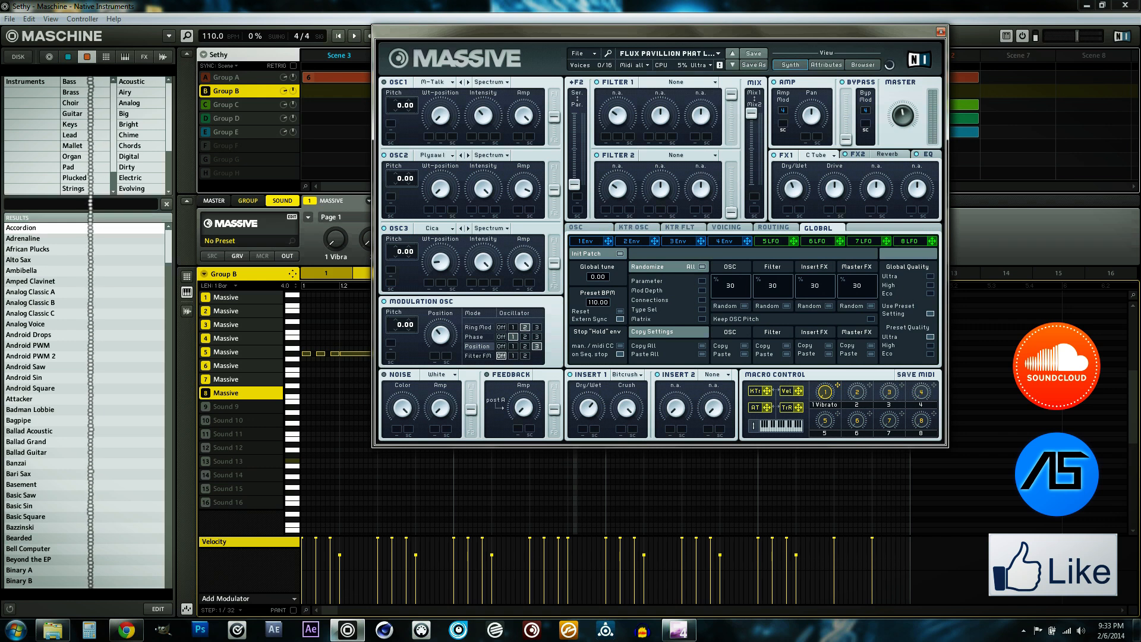
Check the effect choices for FX1 and FX2, keeping C Tube and Reverb, and show the EQ settings.
{"action": "left_click", "coordinate": [820, 155]}
{"action": "left_click", "coordinate": [826, 264]}
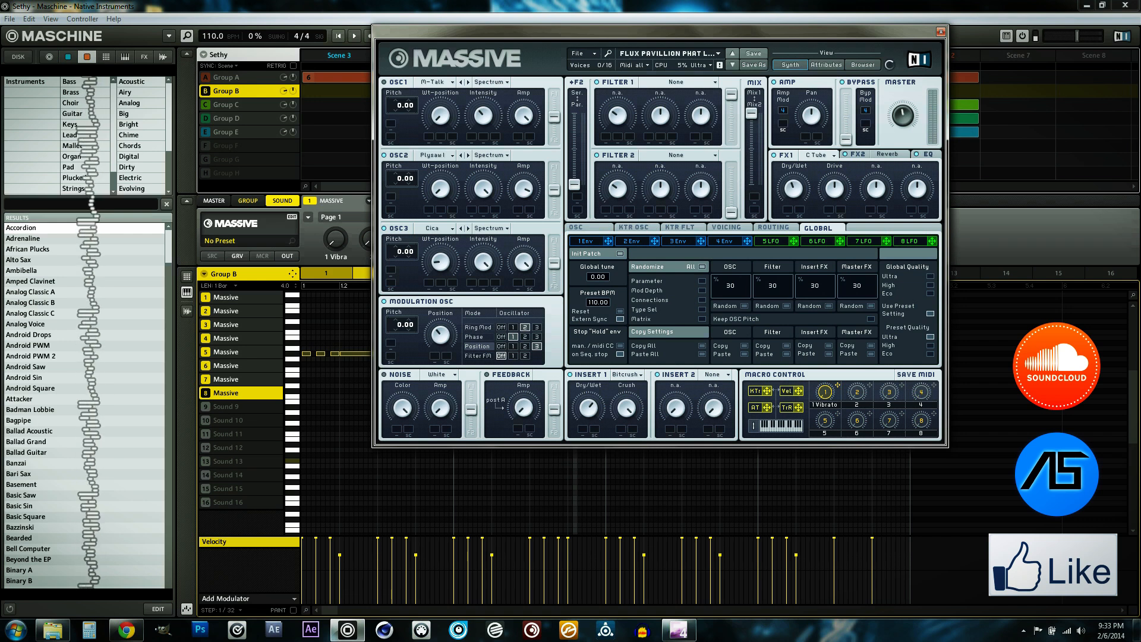
{"action": "left_click", "coordinate": [858, 155]}
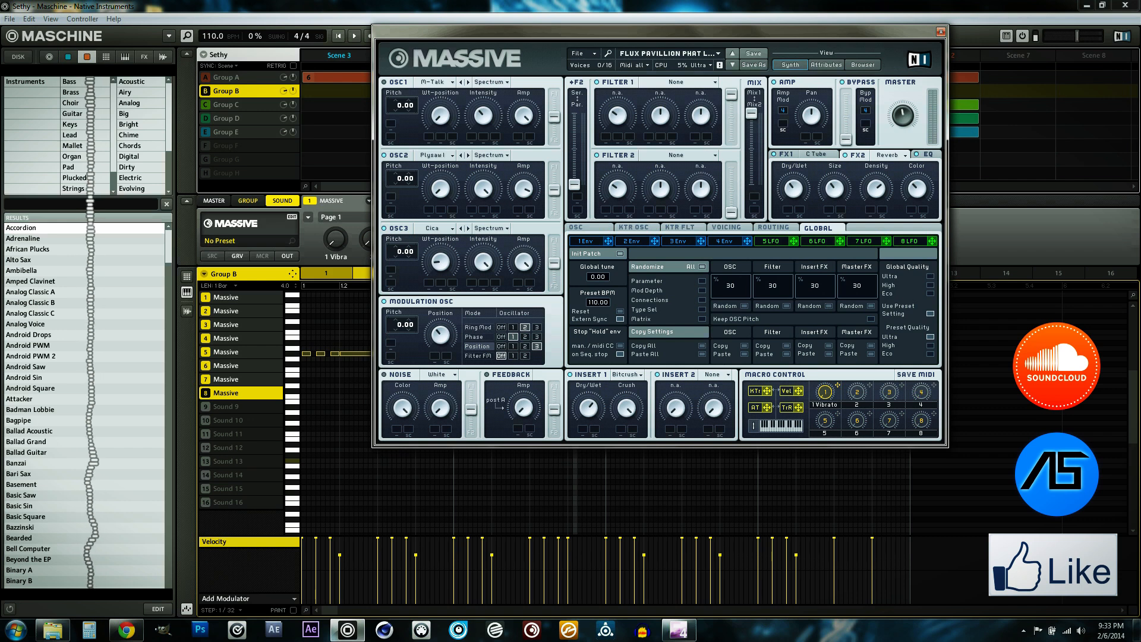
{"action": "left_click", "coordinate": [892, 155]}
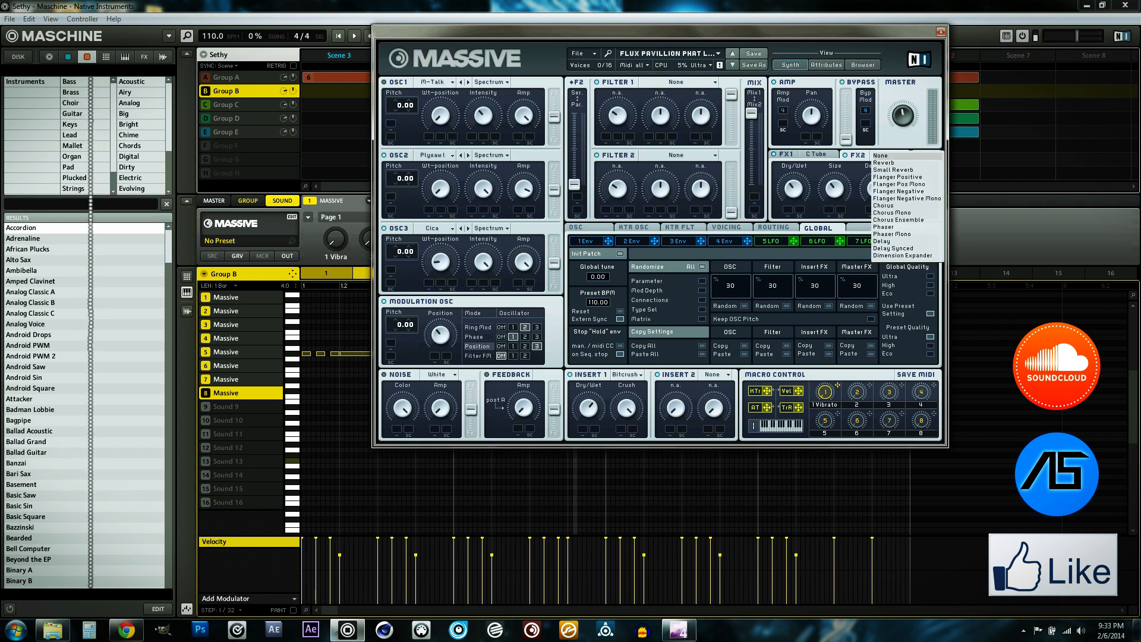
{"action": "left_click", "coordinate": [884, 163]}
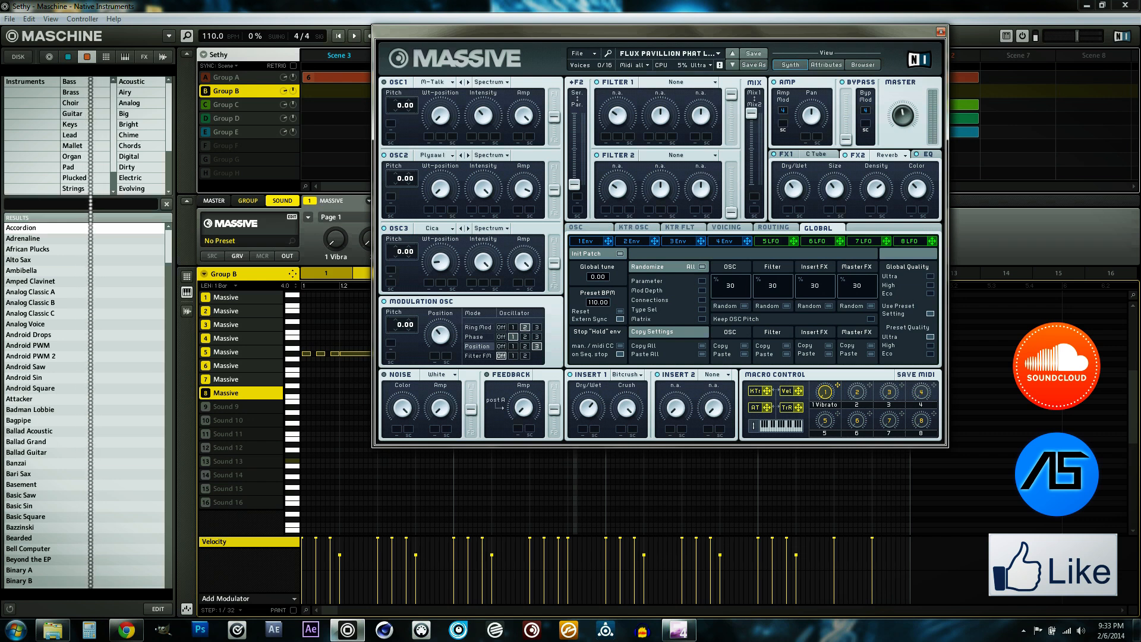
{"action": "left_click", "coordinate": [928, 154]}
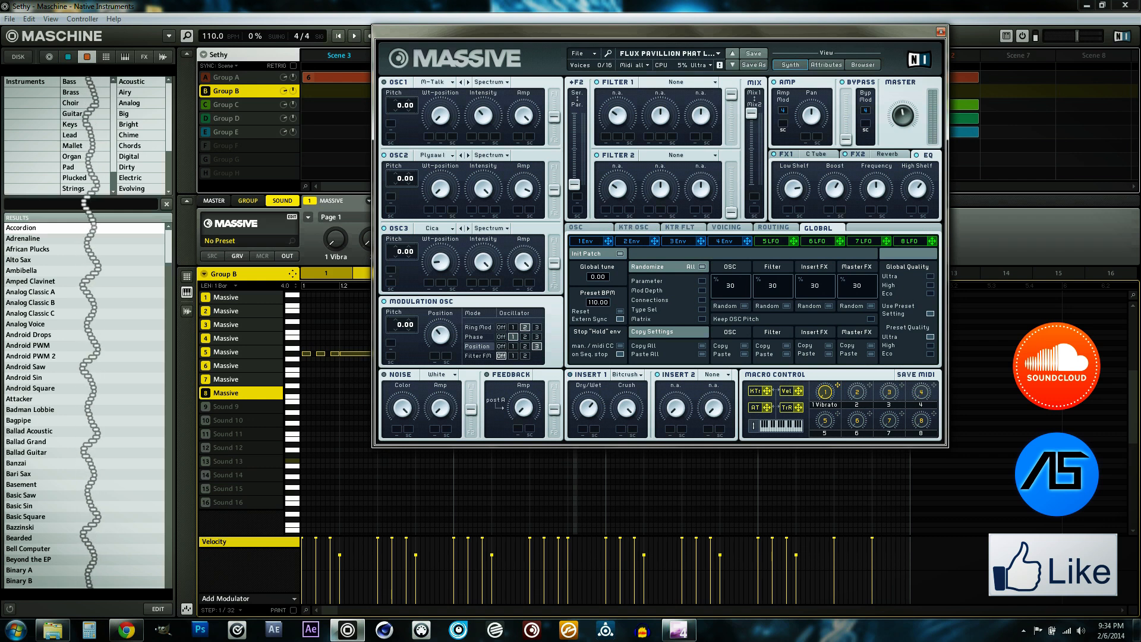
Check the effect choices for Insert 1, keeping Bitcrusher, and close the Massive window of sound 8.
{"action": "left_click", "coordinate": [627, 374]}
{"action": "left_click", "coordinate": [632, 397]}
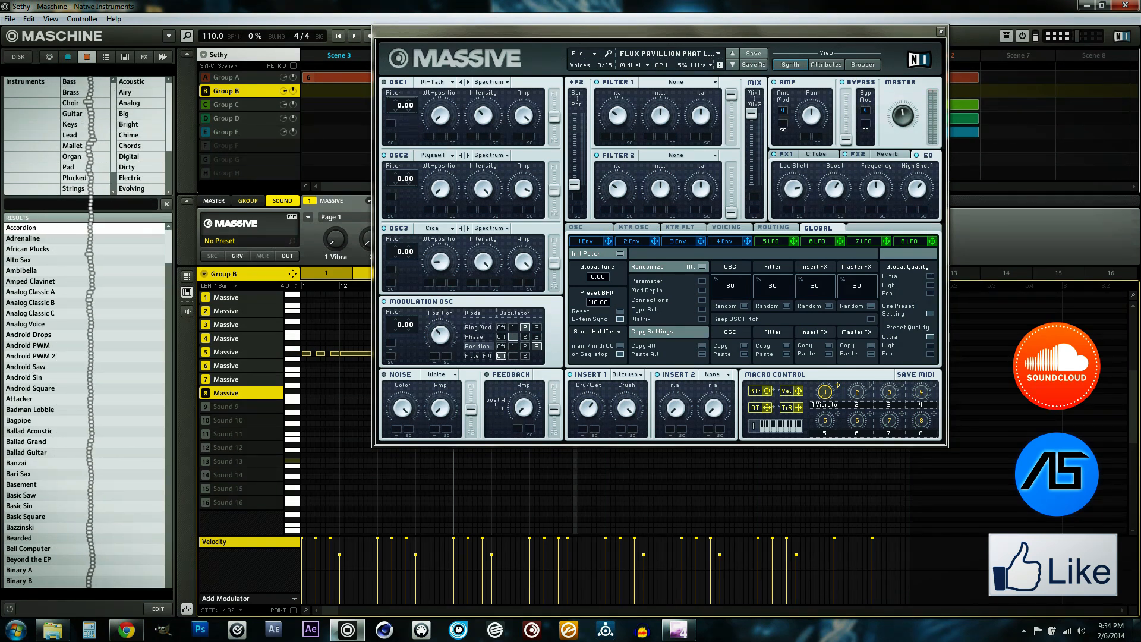
{"action": "left_click", "coordinate": [627, 374]}
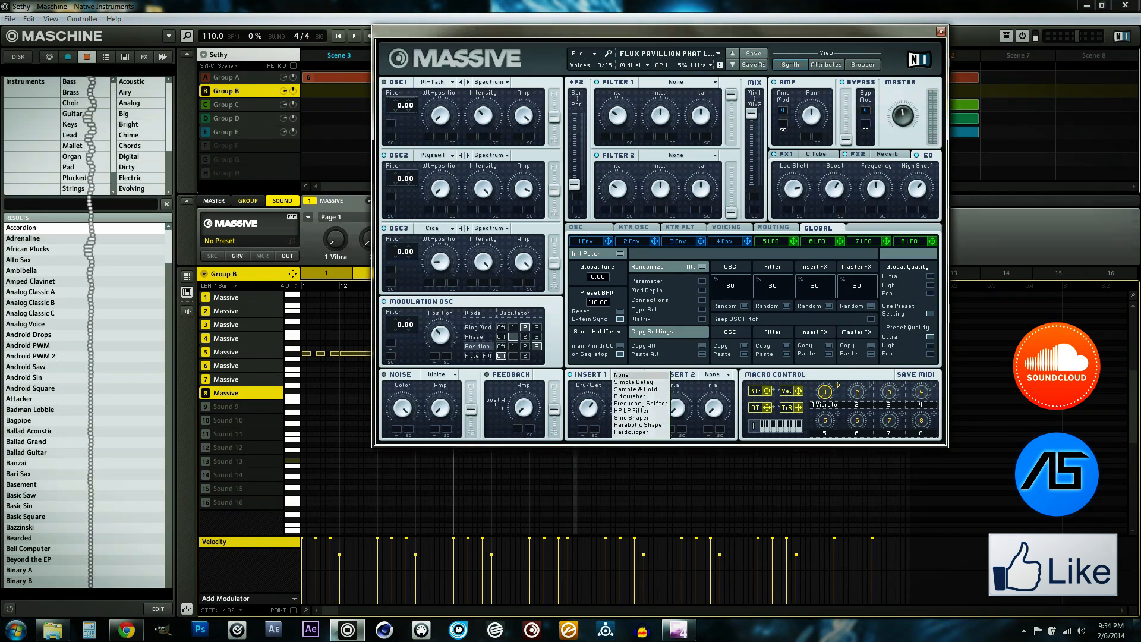
{"action": "left_click", "coordinate": [631, 396]}
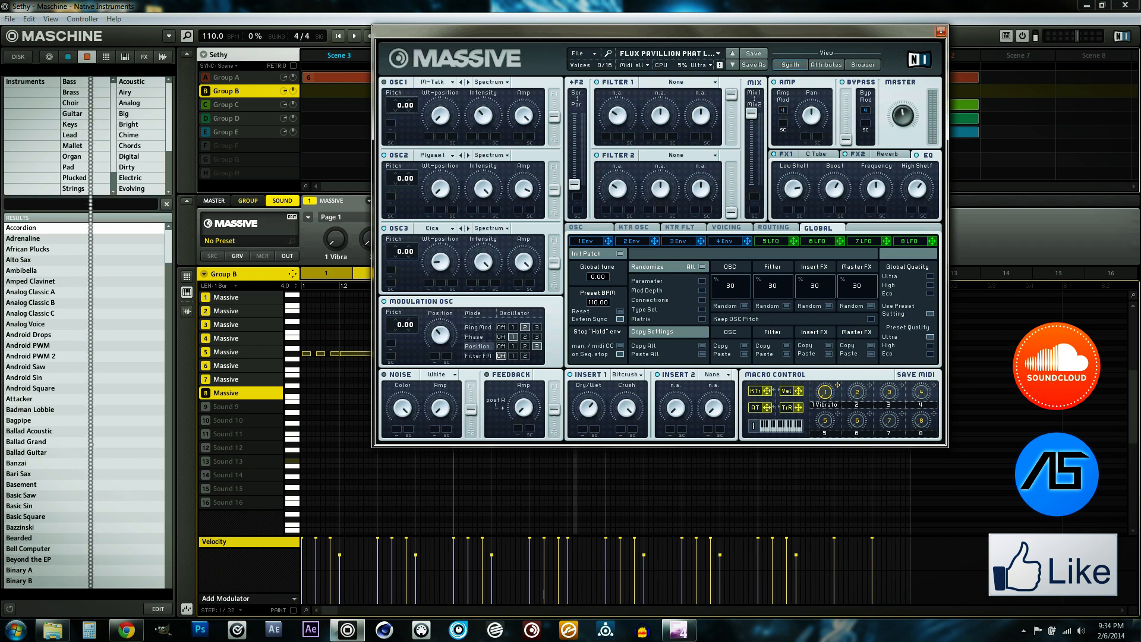
{"action": "left_click", "coordinate": [941, 32]}
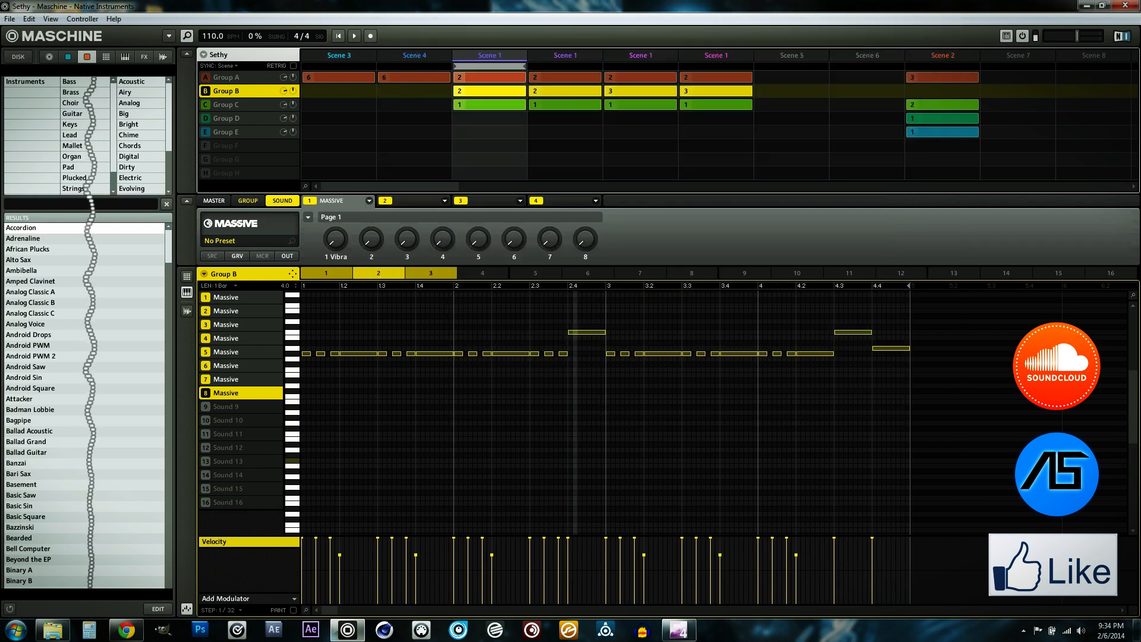
Switch the pattern editor back to the view of all Group B sounds and open the Massive plug-in of sound 5.
{"action": "left_click", "coordinate": [238, 366]}
{"action": "left_click", "coordinate": [186, 276]}
{"action": "left_click", "coordinate": [238, 351]}
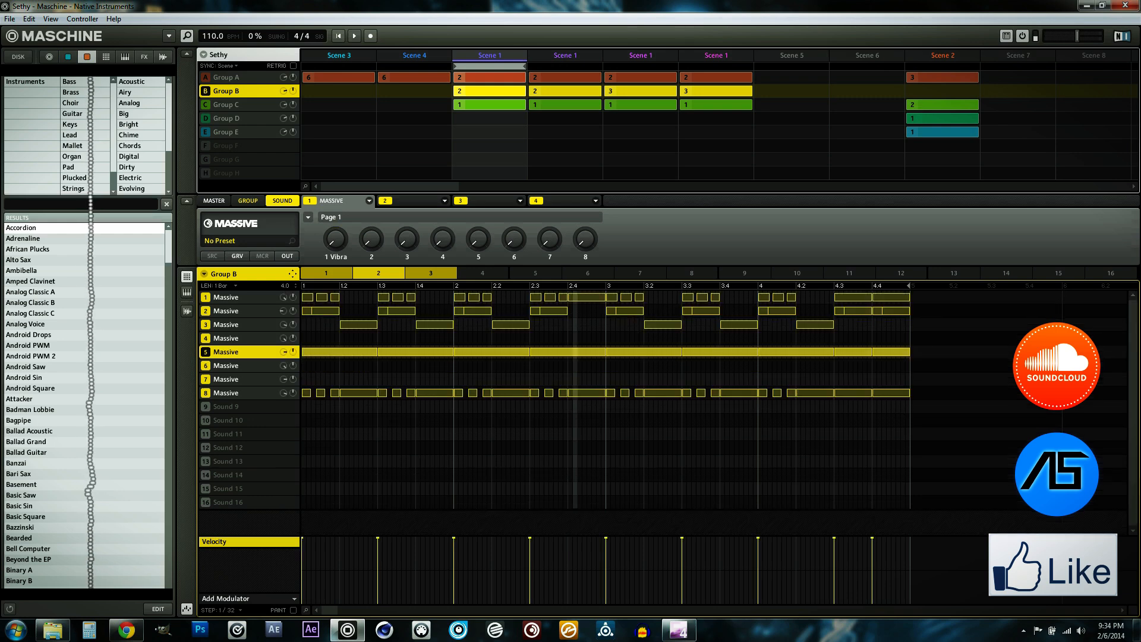
{"action": "left_click", "coordinate": [292, 217]}
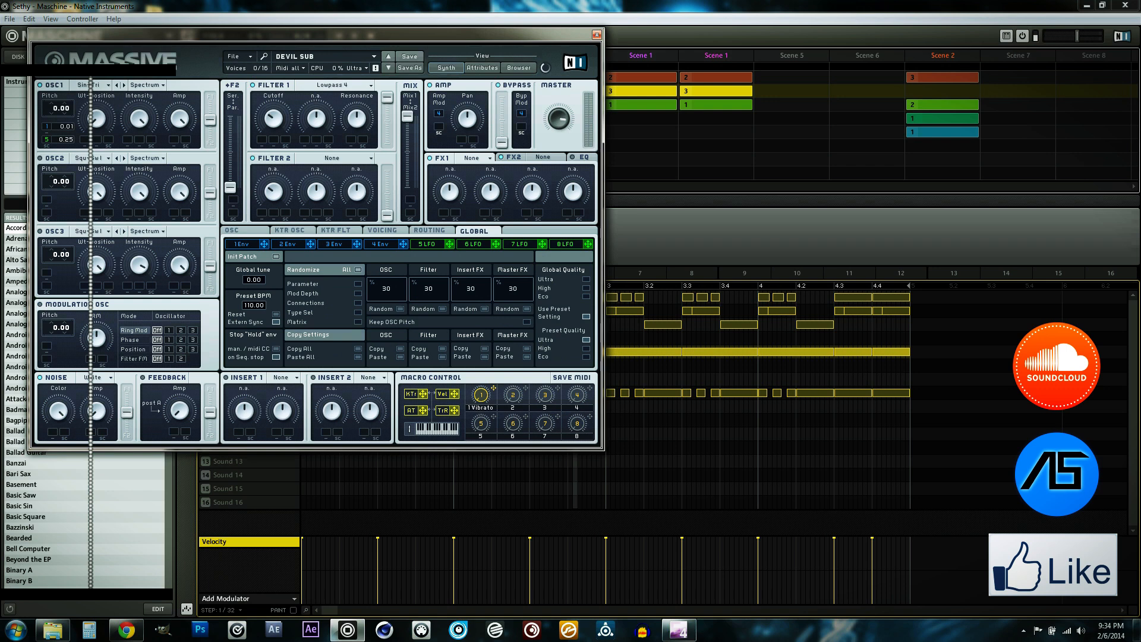
Show envelope 1, LFO 5, envelope 4 and the EQ settings of the Devil Sub patch, moving its window clear of the screen edge.
{"action": "left_click", "coordinate": [242, 244]}
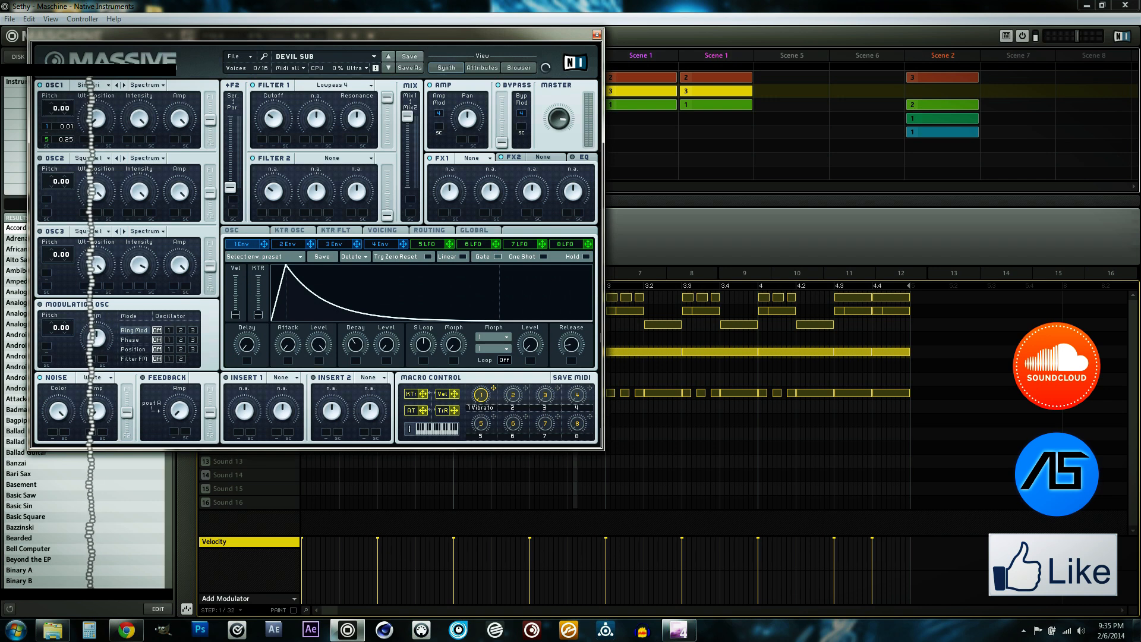
{"action": "left_click", "coordinate": [426, 245]}
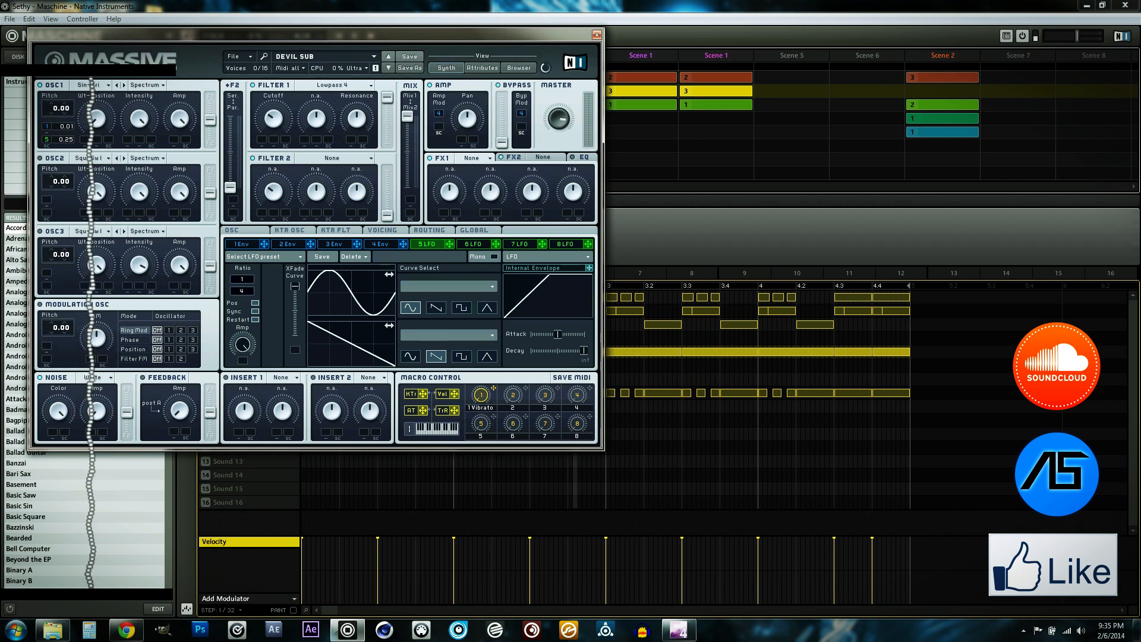
{"action": "left_click_drag", "start_coordinate": [315, 35], "coordinate": [365, 53]}
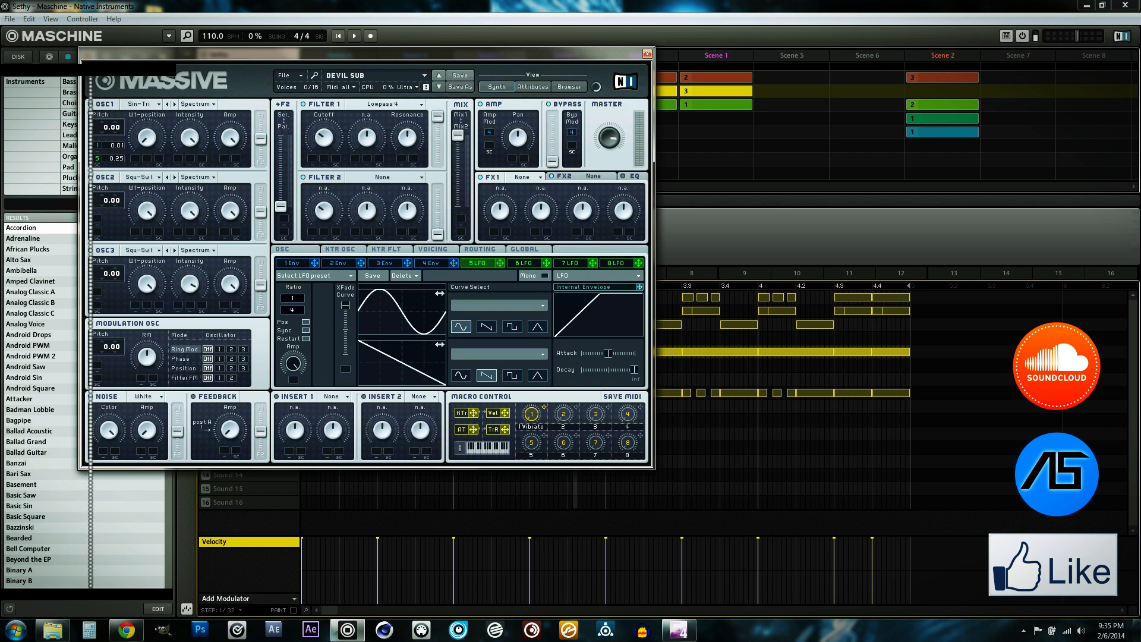
{"action": "left_click", "coordinate": [431, 264]}
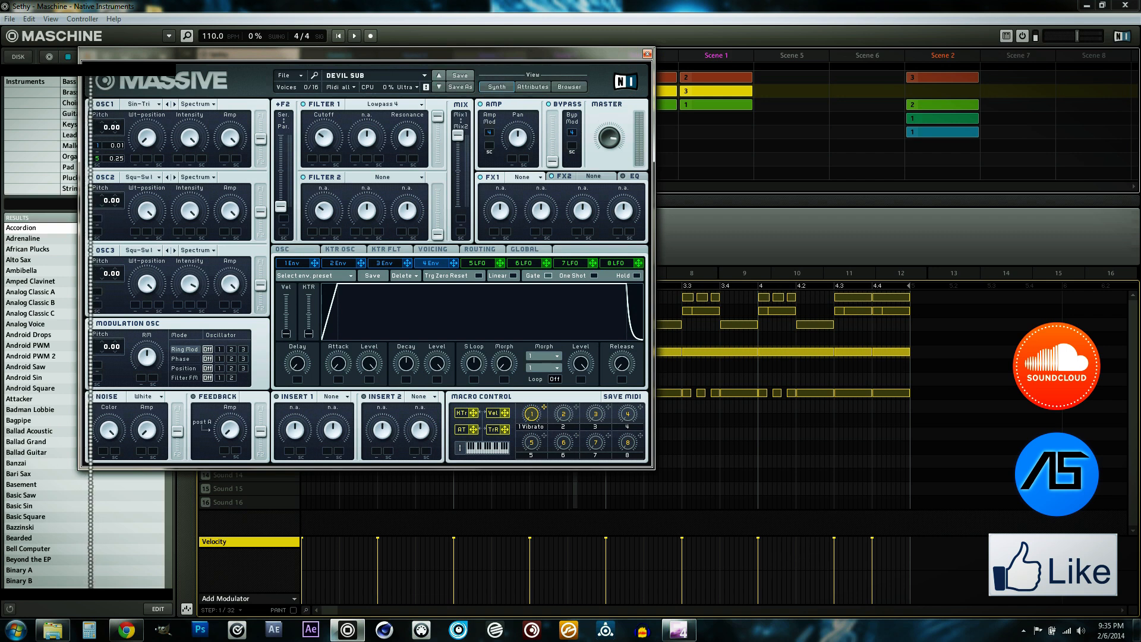
{"action": "left_click", "coordinate": [635, 177]}
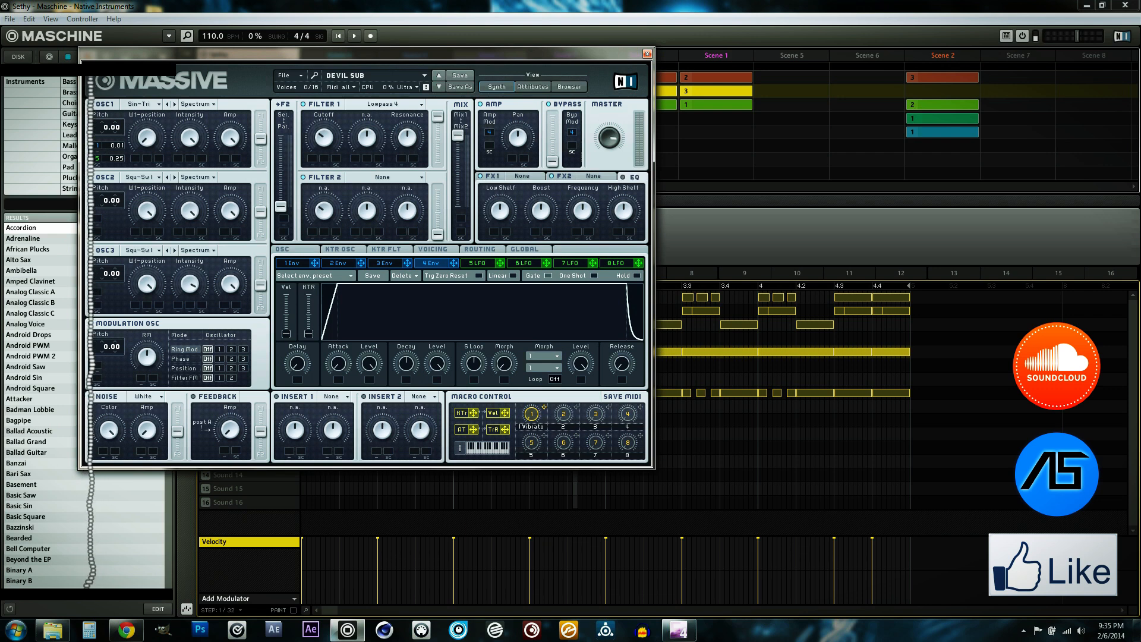
Raise OSC1's filter routing fader and the Filter 1 cutoff, adjust the EQ's High Shelf, and close the Massive window.
{"action": "left_click_drag", "start_coordinate": [261, 138], "coordinate": [261, 117]}
{"action": "left_click_drag", "start_coordinate": [324, 137], "coordinate": [324, 113]}
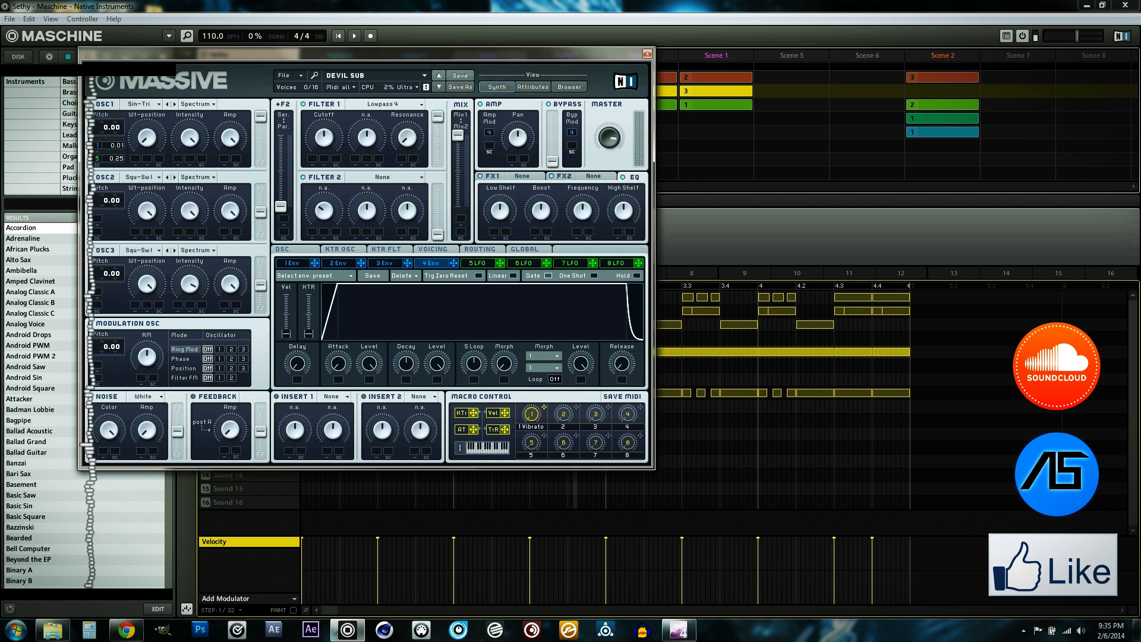
{"action": "left_click_drag", "start_coordinate": [623, 209], "coordinate": [623, 202]}
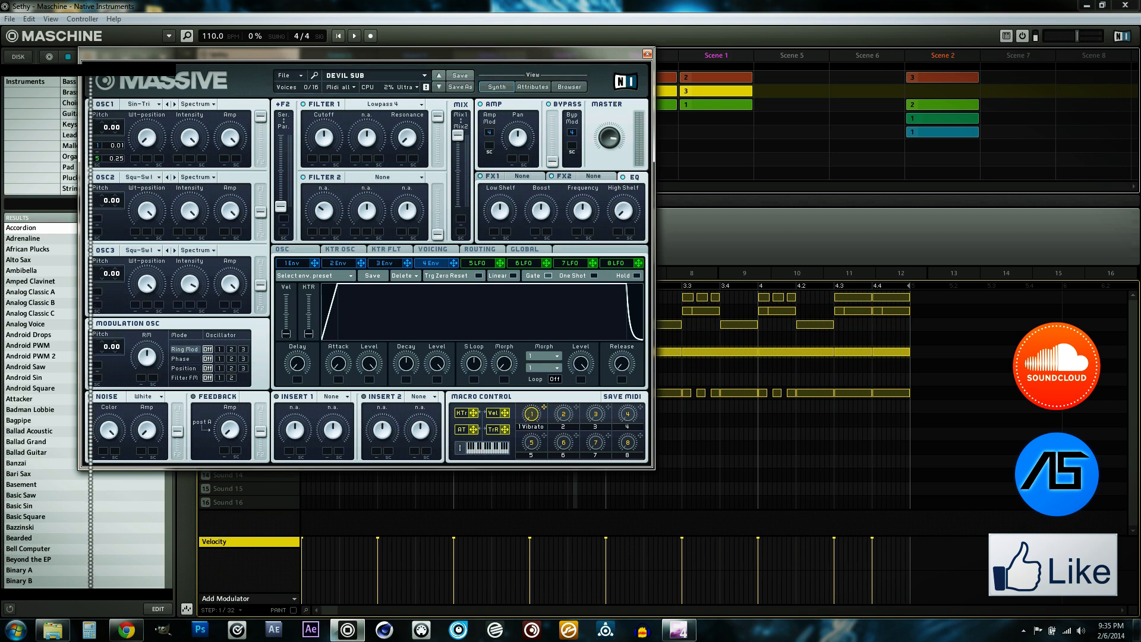
{"action": "left_click", "coordinate": [647, 53]}
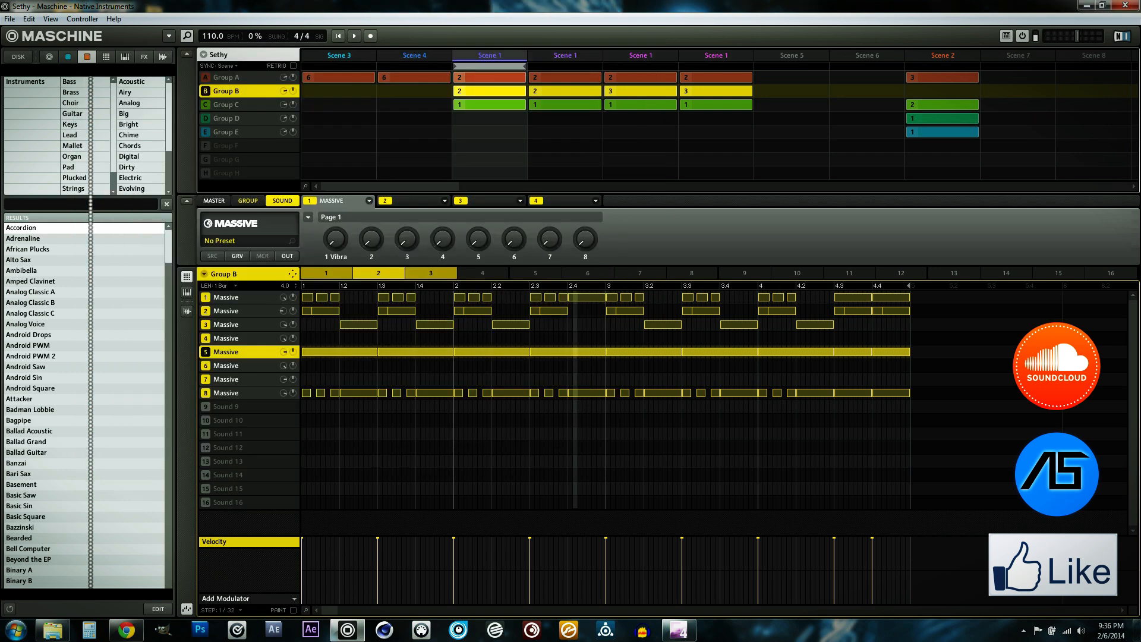